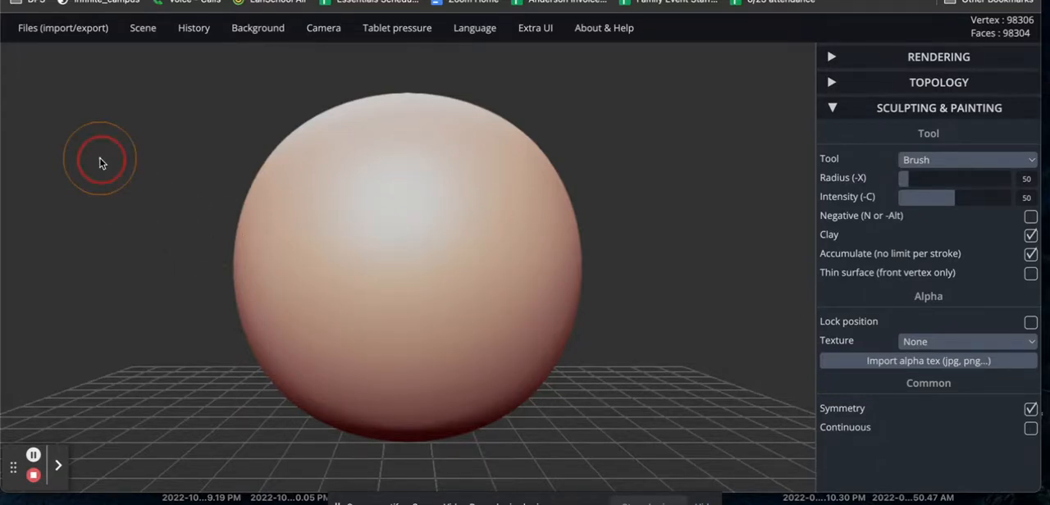
Clear the scene to remove the default sphere, accepting the confirmation.
mouse_move(100, 163)
left_mouse_down()
mouse_move(141, 218)
mouse_move(237, 263)
mouse_move(304, 117)
mouse_move(208, 110)
mouse_move(139, 150)
mouse_move(145, 239)
mouse_move(311, 260)
mouse_move(309, 162)
mouse_move(164, 173)
left_mouse_up()
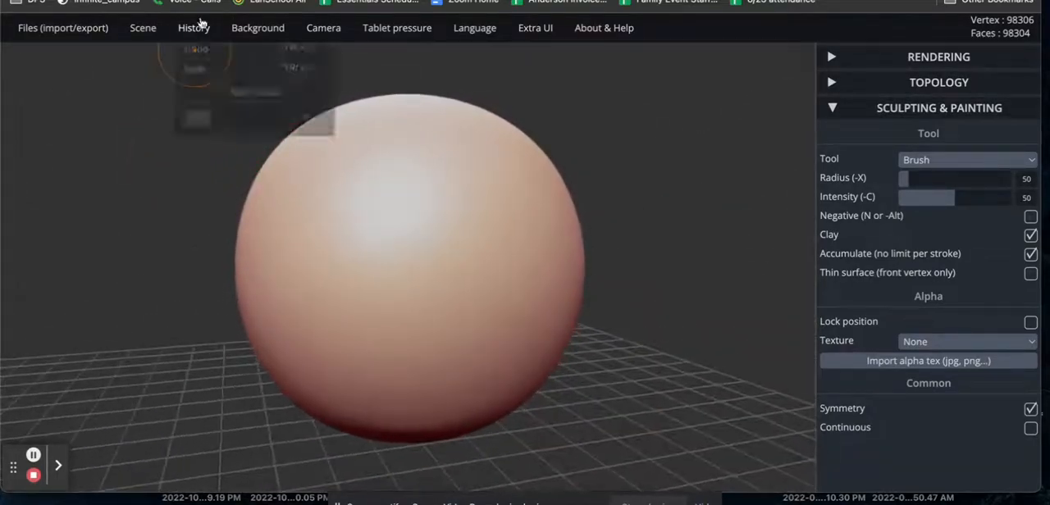
mouse_move(281, 34)
mouse_move(153, 31)
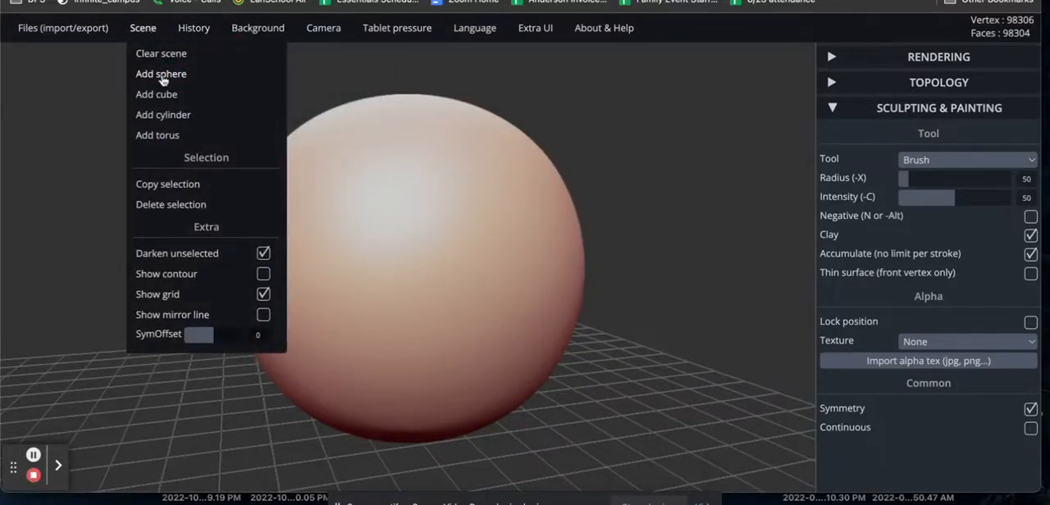
left_click(159, 52)
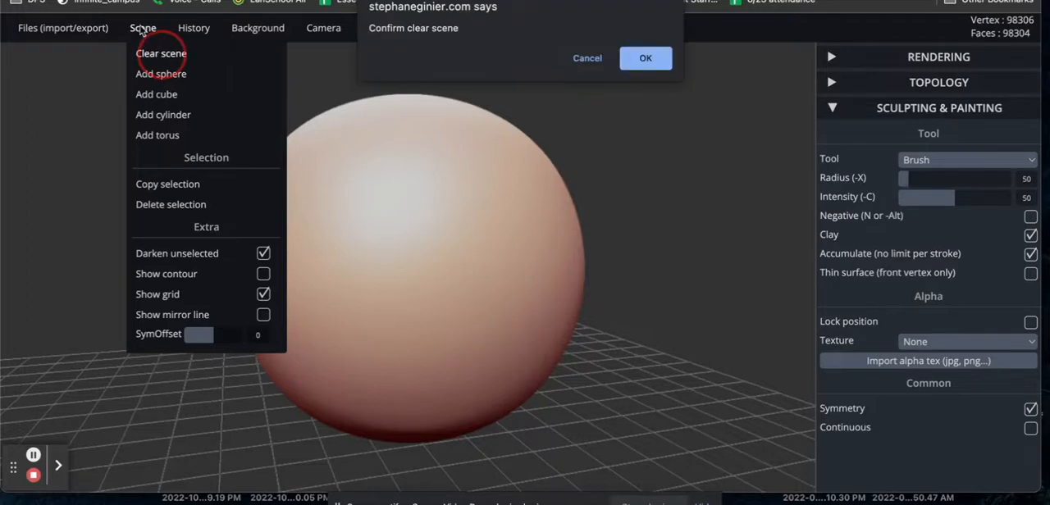
left_click(645, 58)
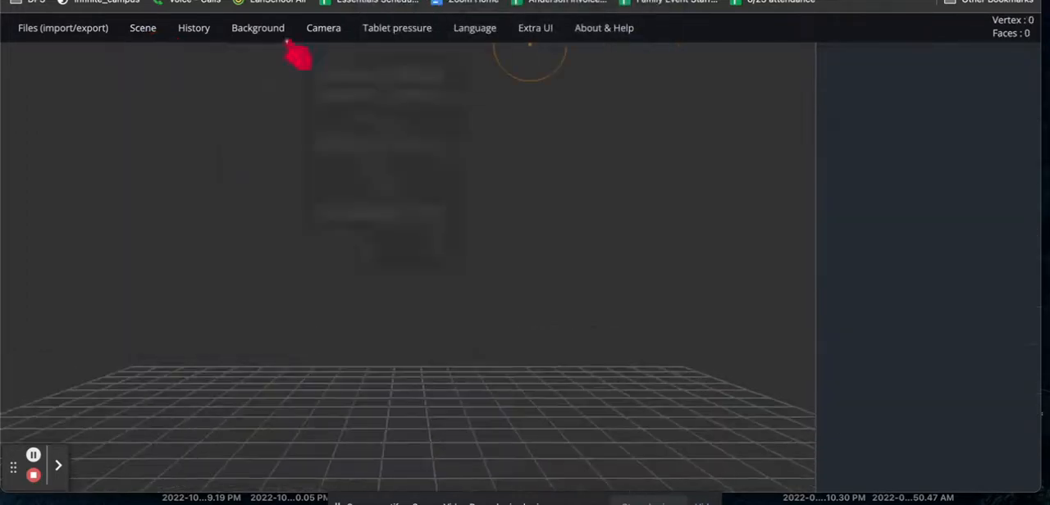
Add a cube to the empty scene as the new base shape for sculpting.
mouse_move(136, 30)
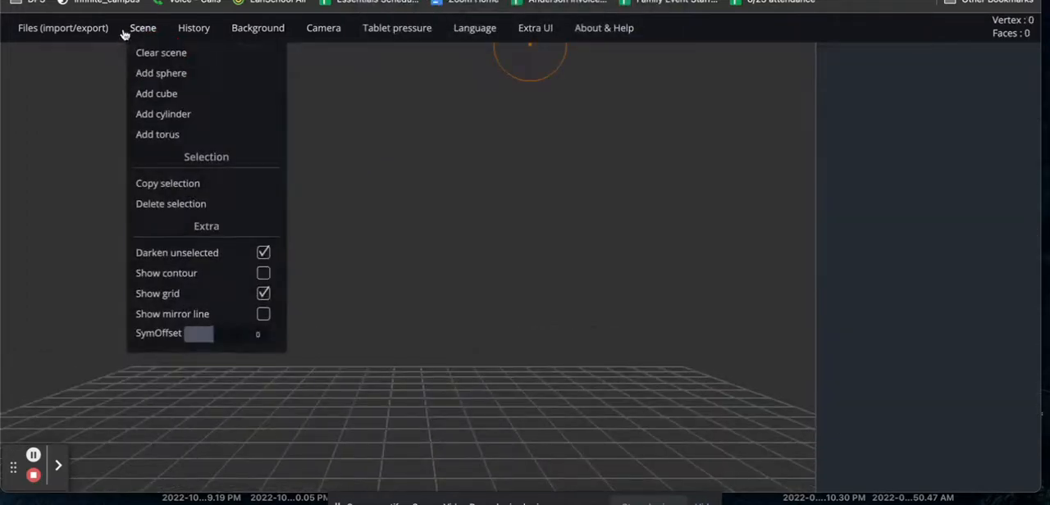
left_click(158, 95)
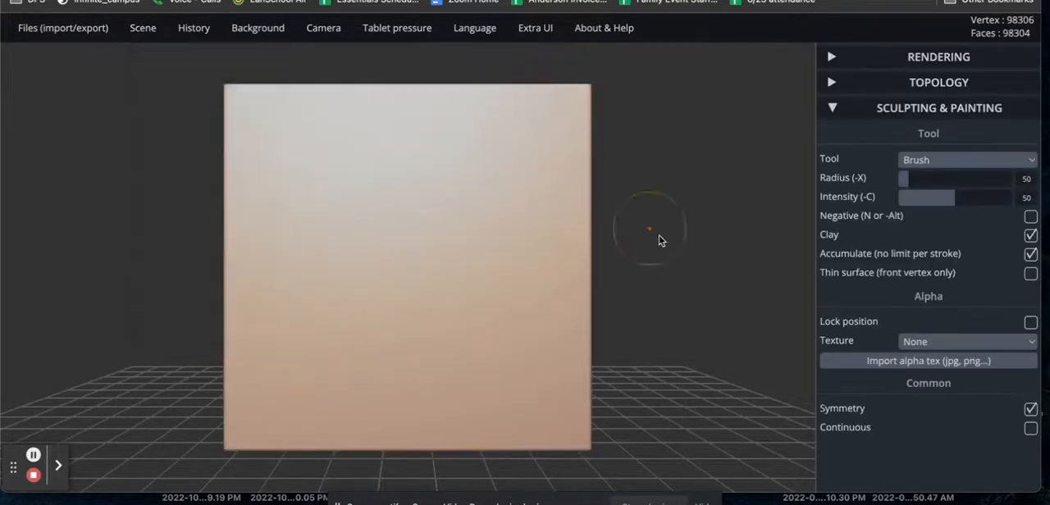
left_click_drag(687, 190, 513, 231)
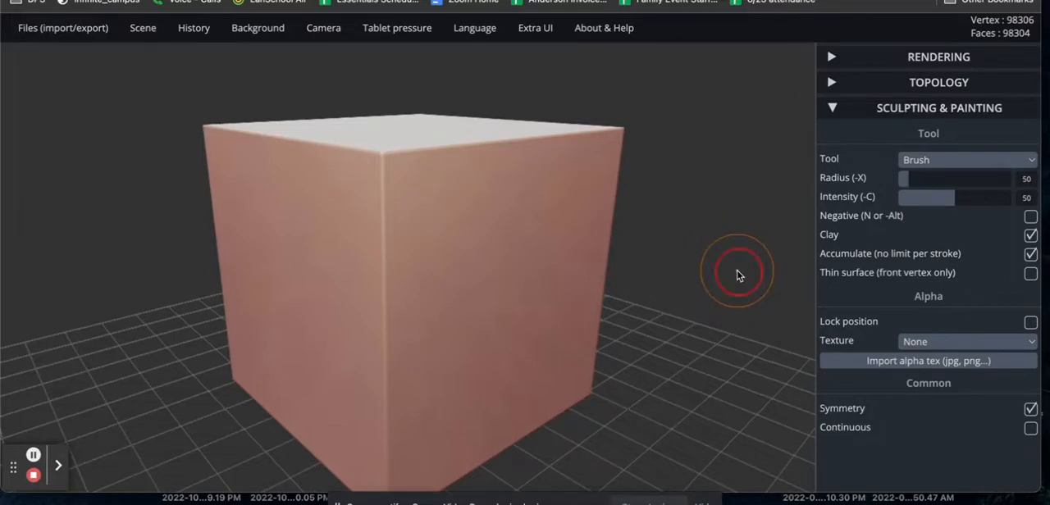
left_click_drag(737, 276, 507, 273)
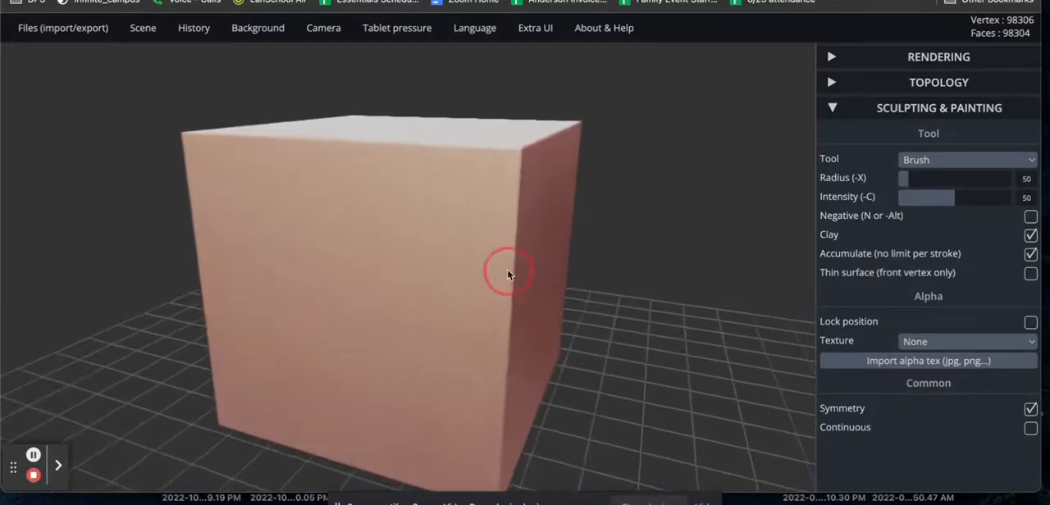
scroll(666, 358, "down", 5)
scroll(667, 358, "up", 5)
scroll(666, 358, "down", 5)
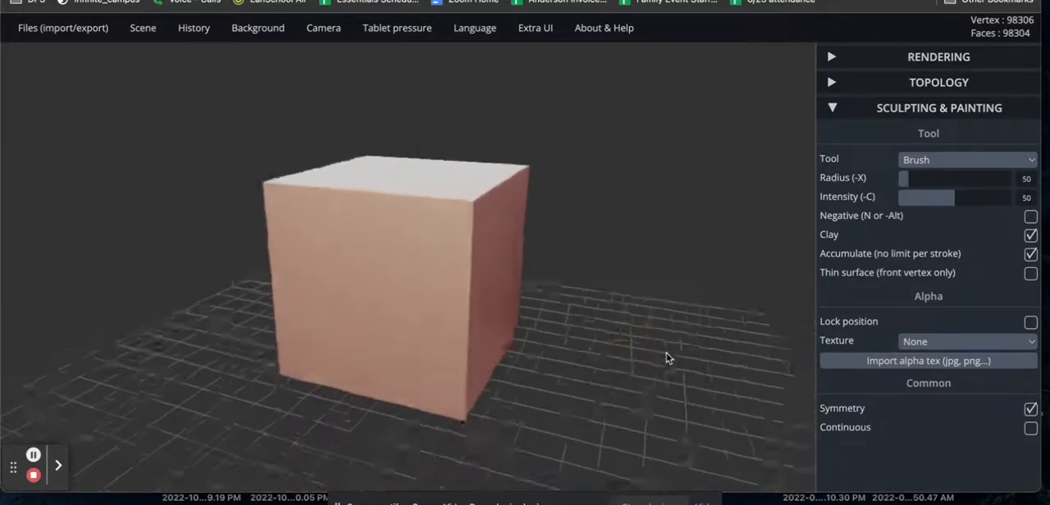
scroll(666, 358, "down", 3)
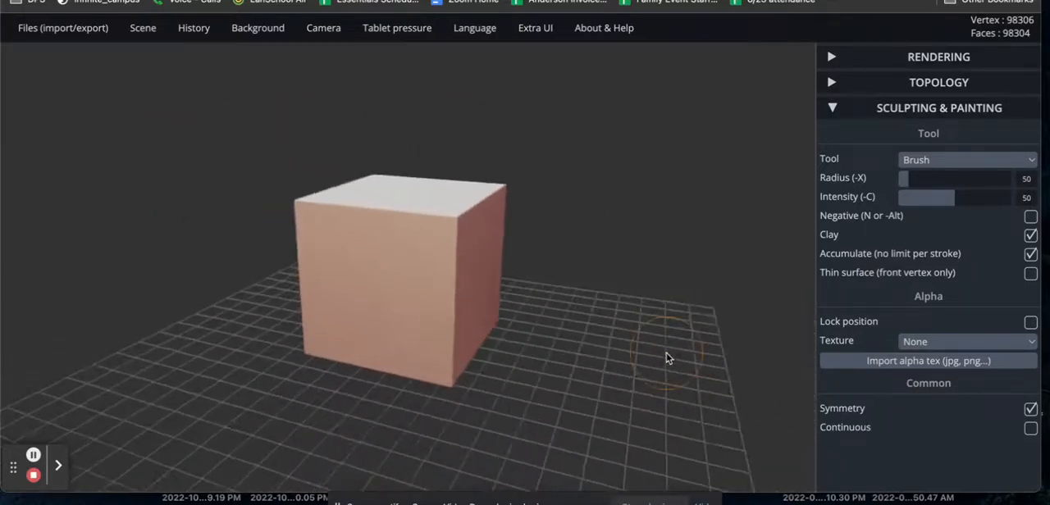
Build up raised clay strokes across one side face and upper corner of the cube with the Brush tool.
left_click(933, 163)
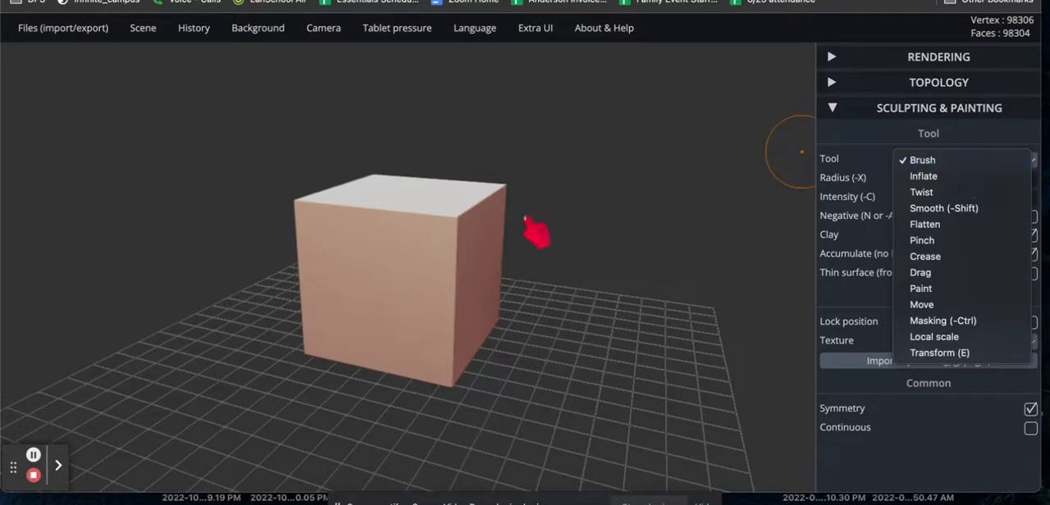
left_click(437, 253)
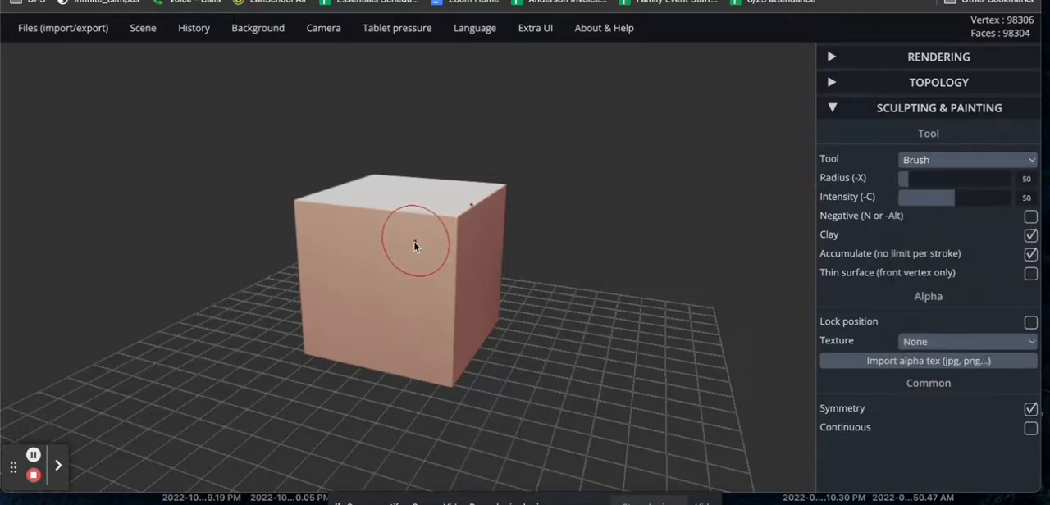
mouse_move(410, 234)
left_mouse_down()
mouse_move(398, 247)
mouse_move(417, 281)
mouse_move(402, 307)
mouse_move(333, 248)
mouse_move(328, 322)
mouse_move(393, 350)
mouse_move(406, 341)
mouse_move(429, 230)
mouse_move(456, 213)
mouse_move(453, 234)
left_mouse_up()
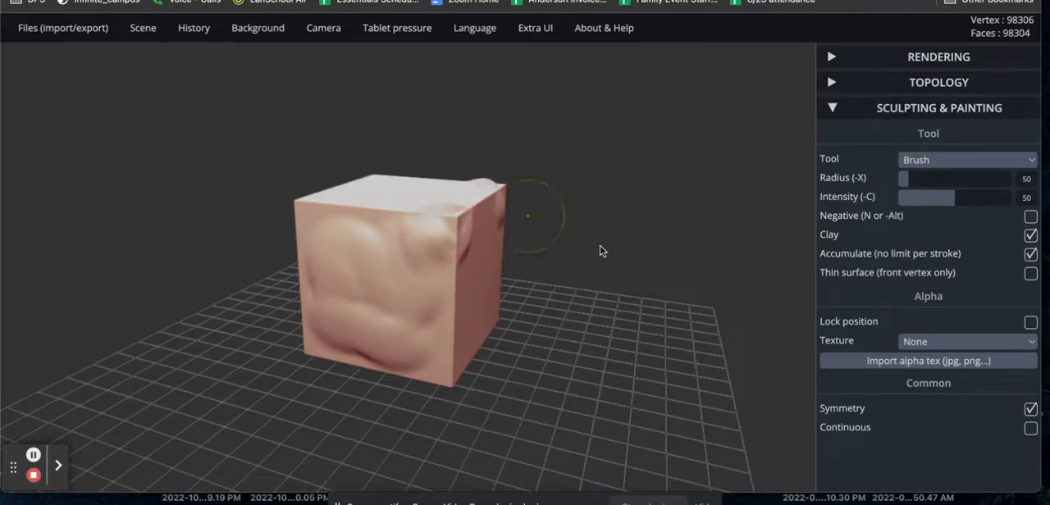
Use the Inflate tool to swell a round bump on the cube's adjacent plain side face and uneven mounds across its top face.
mouse_move(644, 297)
left_mouse_down()
mouse_move(438, 291)
mouse_move(337, 260)
mouse_move(171, 265)
mouse_move(210, 304)
mouse_move(415, 323)
mouse_move(544, 321)
mouse_move(664, 301)
mouse_move(478, 330)
mouse_move(368, 283)
left_mouse_up()
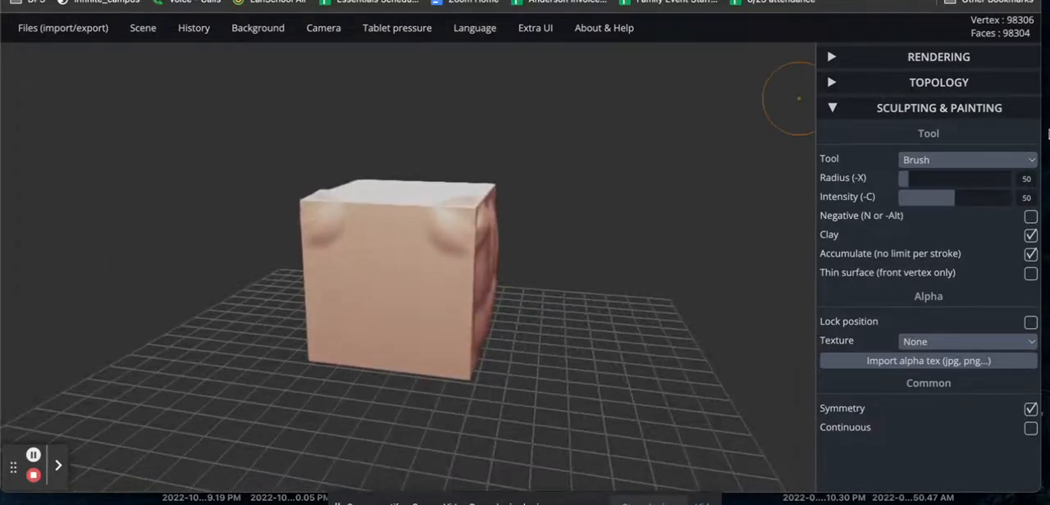
left_click(1009, 161)
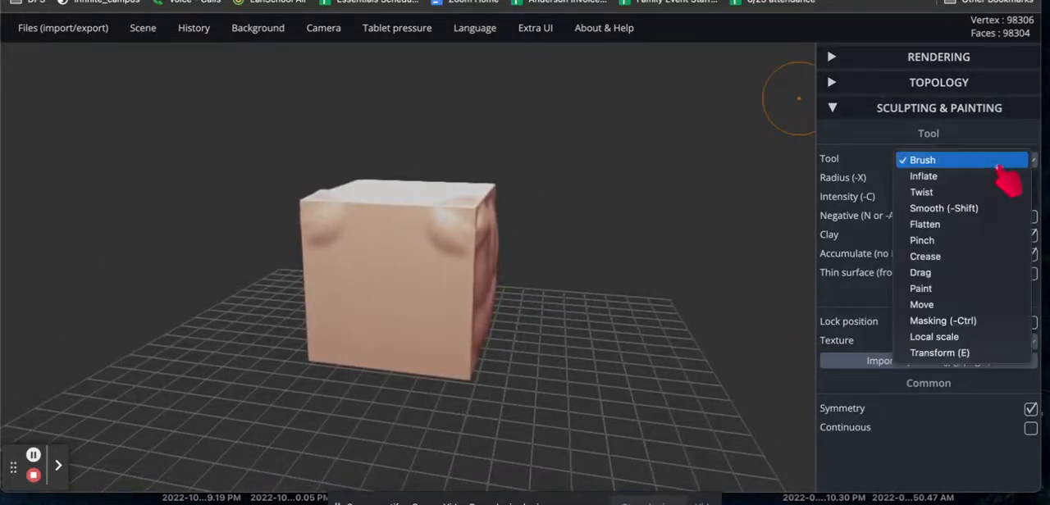
left_click(952, 177)
left_click_drag(401, 270, 368, 316)
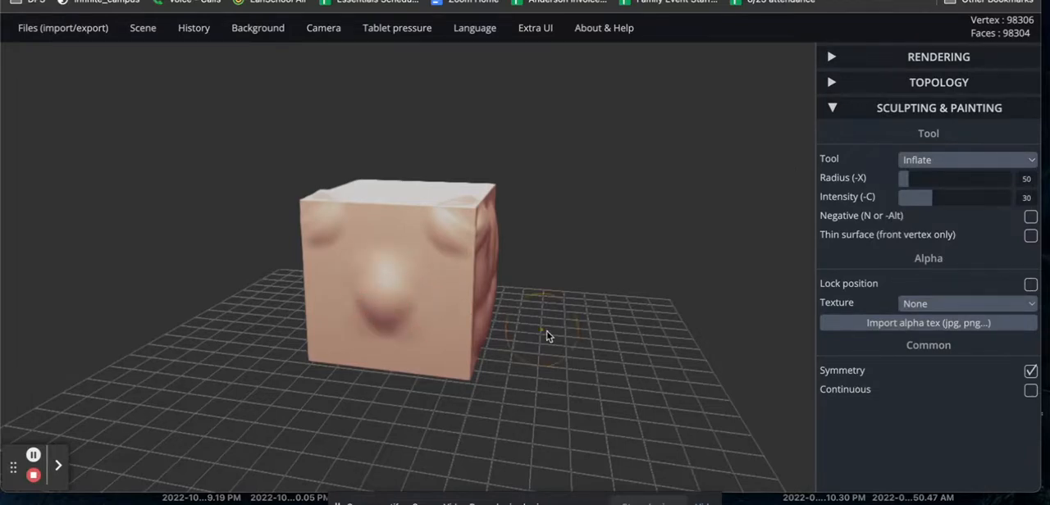
mouse_move(548, 336)
left_mouse_down()
mouse_move(492, 422)
mouse_move(431, 427)
left_mouse_up()
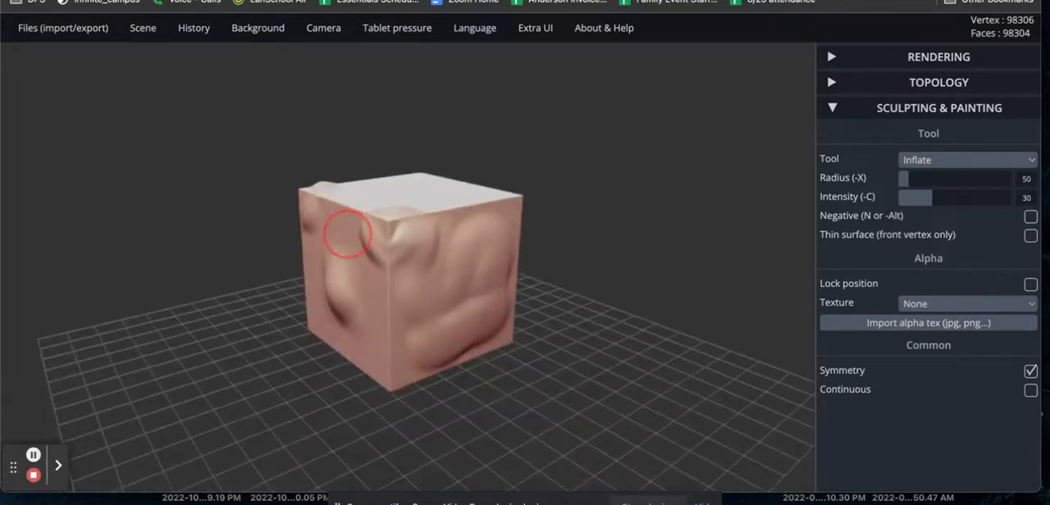
left_click_drag(347, 234, 308, 236)
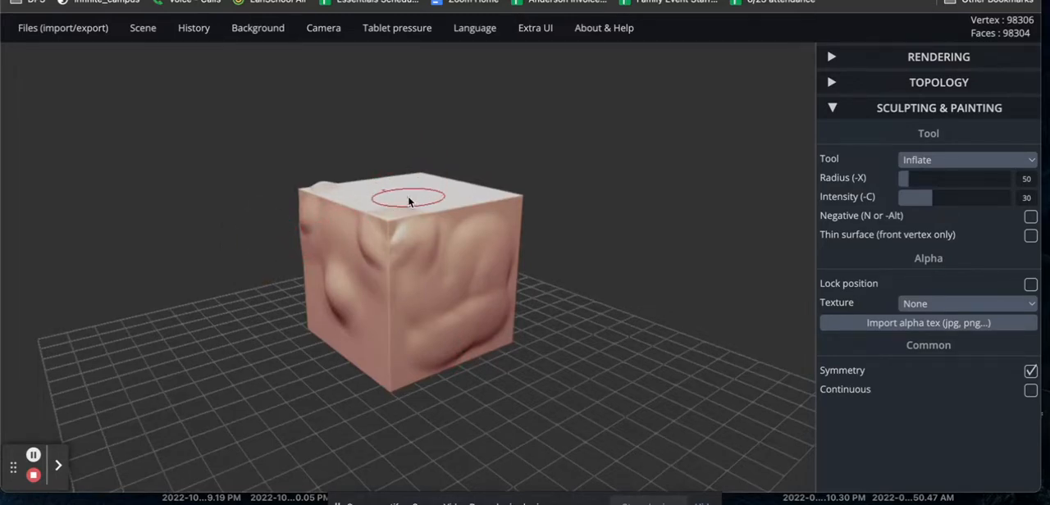
mouse_move(530, 152)
left_mouse_down()
mouse_move(563, 188)
mouse_move(586, 258)
left_mouse_up()
mouse_move(418, 239)
left_mouse_down()
mouse_move(383, 153)
mouse_move(353, 184)
mouse_move(354, 233)
mouse_move(380, 269)
mouse_move(289, 257)
left_mouse_up()
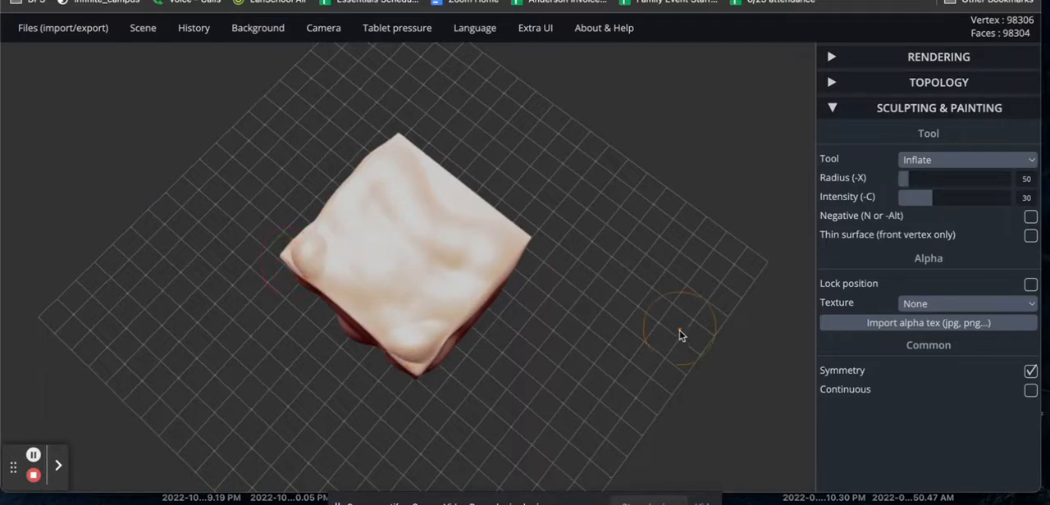
Carve down the cube's upper corners with the Flatten tool in its negative mode.
left_click_drag(681, 333, 682, 261)
left_click(980, 164)
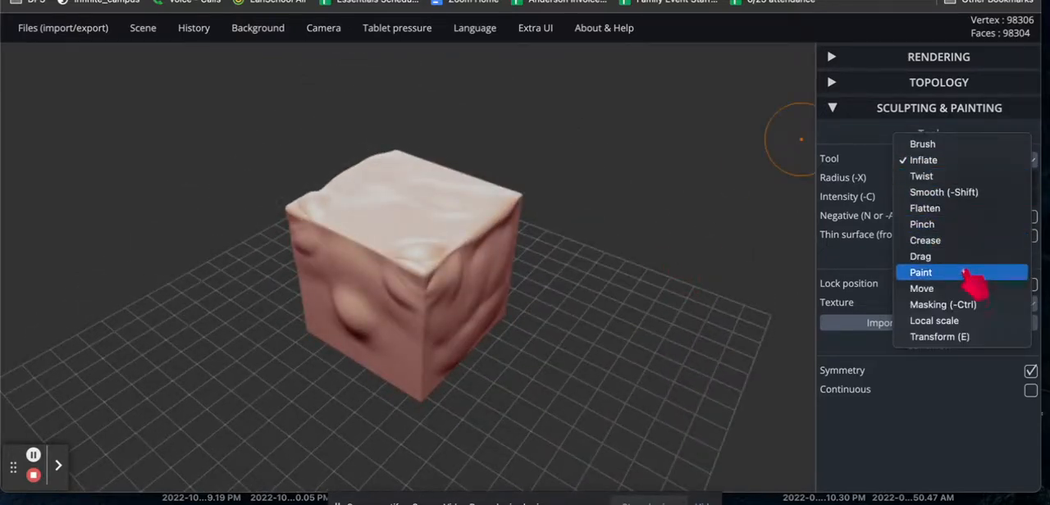
left_click(976, 210)
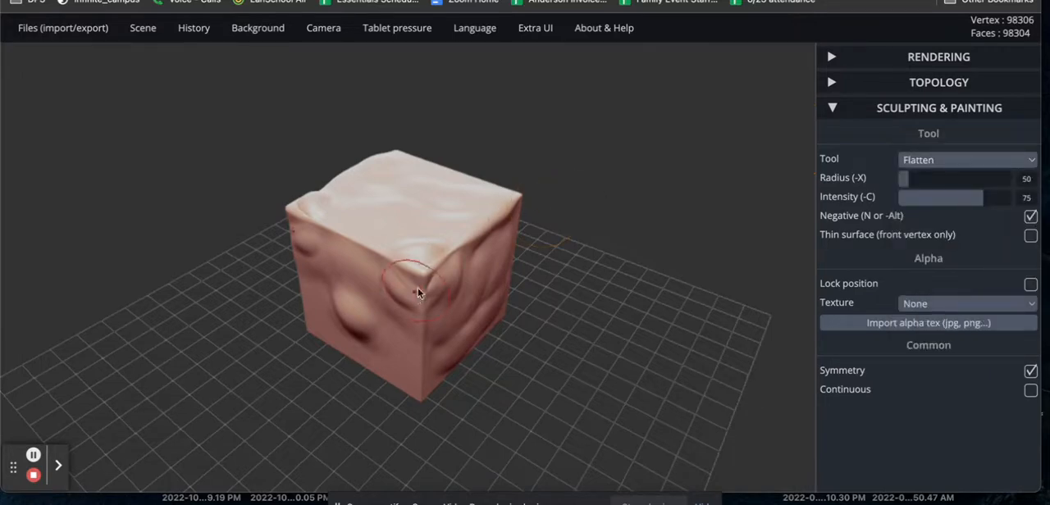
mouse_move(424, 244)
left_mouse_down()
mouse_move(403, 270)
mouse_move(417, 241)
mouse_move(441, 257)
left_mouse_up()
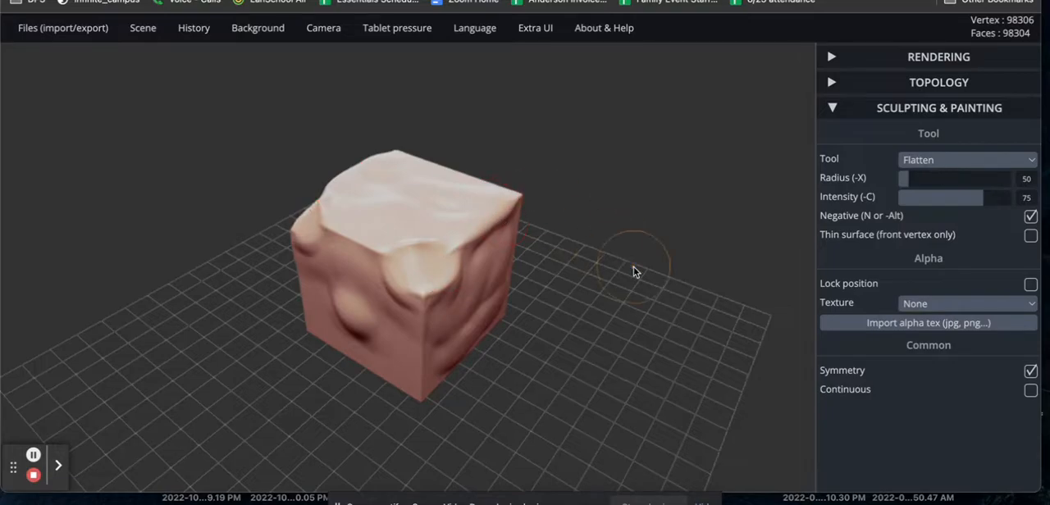
left_click_drag(633, 267, 243, 230)
mouse_move(437, 220)
left_mouse_down()
mouse_move(380, 220)
mouse_move(382, 231)
left_mouse_up()
Cut away the cube's lower corners symmetrically with the Flatten tool.
left_click_drag(569, 442, 501, 327)
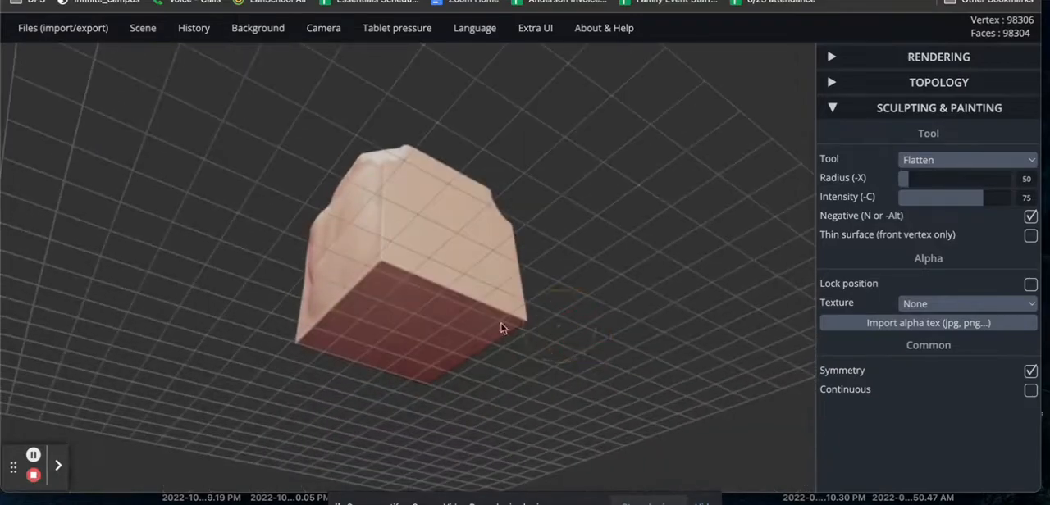
left_click_drag(379, 263, 401, 265)
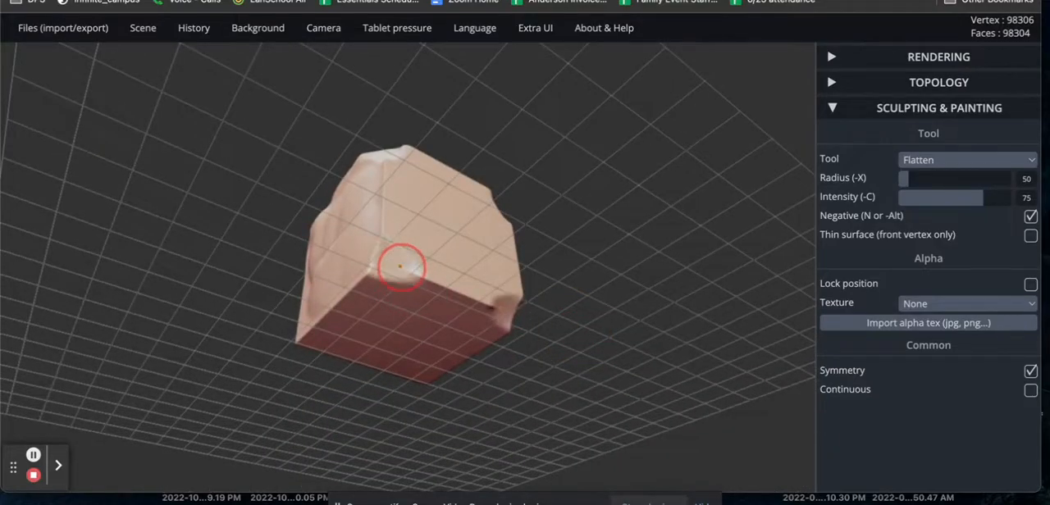
left_click_drag(200, 308, 483, 361)
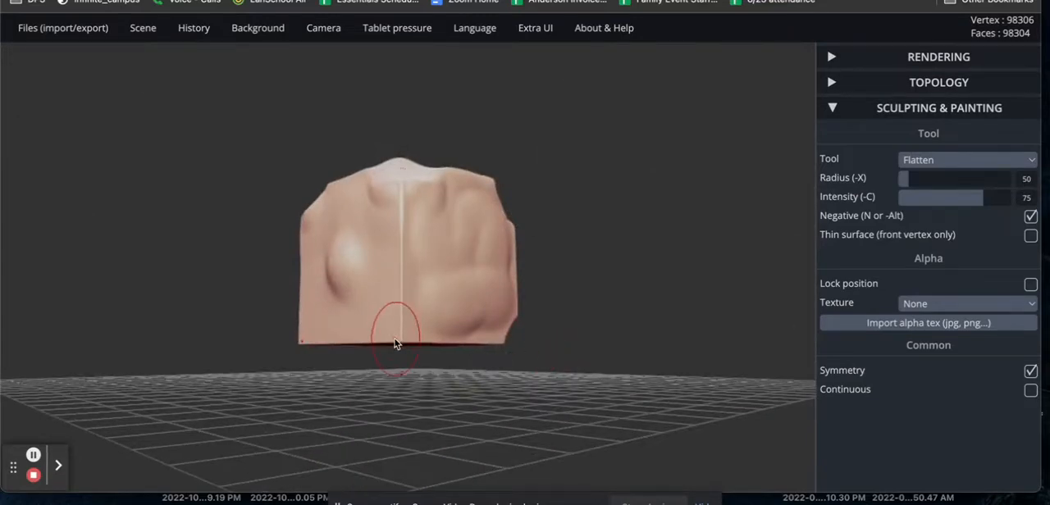
left_click_drag(402, 339, 418, 341)
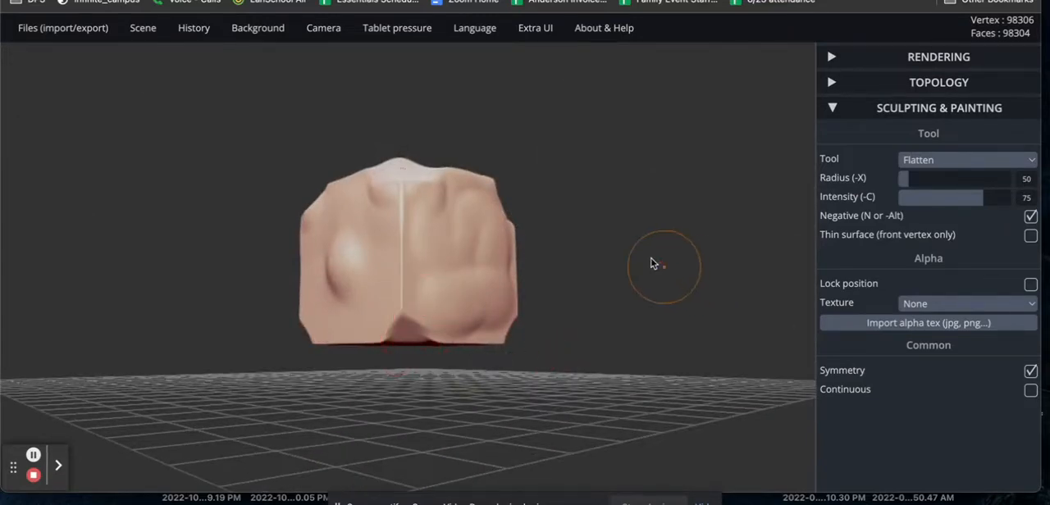
Pull the block's sides outward into large rounded bulges with the Drag tool at radius 150.
left_click_drag(651, 263, 681, 315)
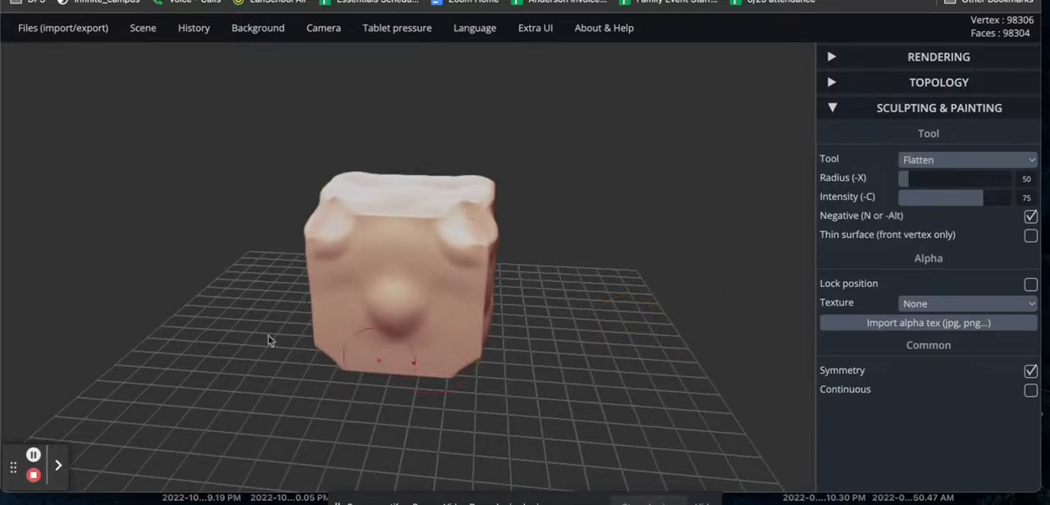
left_click_drag(223, 255, 108, 236)
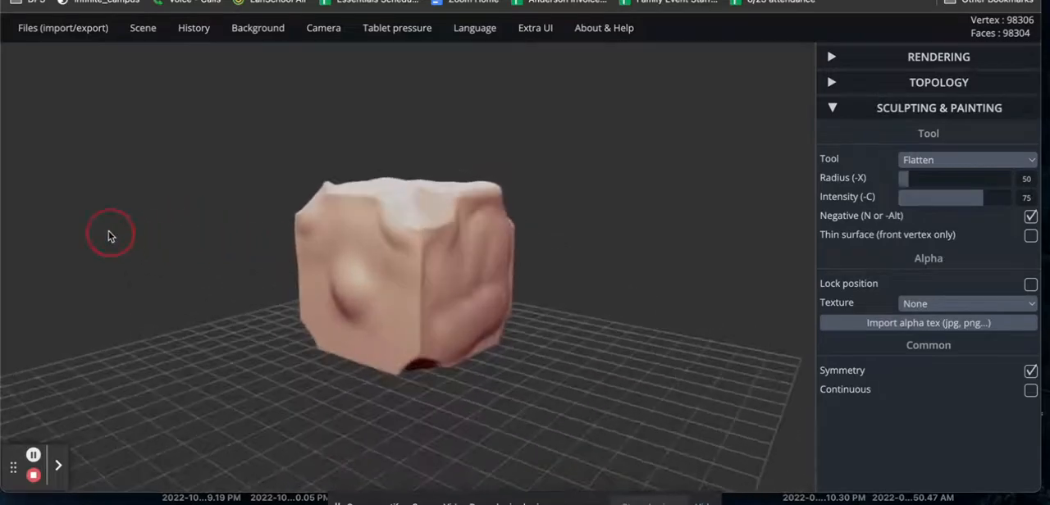
left_click(1030, 161)
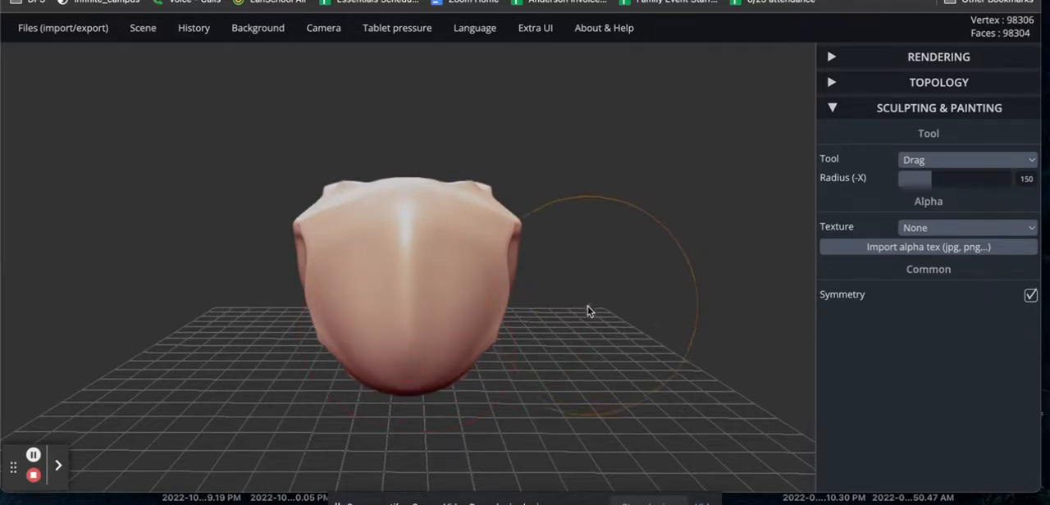
left_click_drag(587, 307, 726, 303)
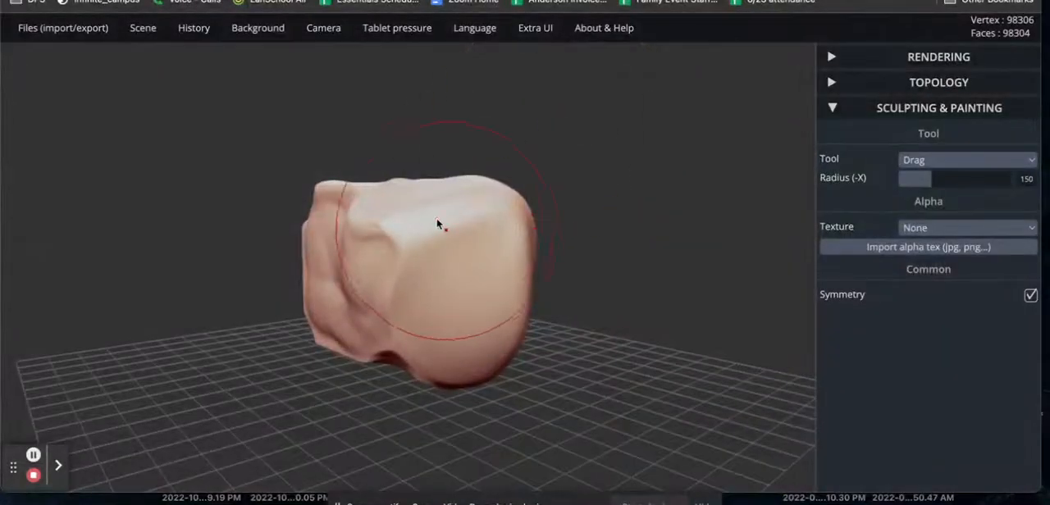
left_click_drag(587, 273, 480, 285)
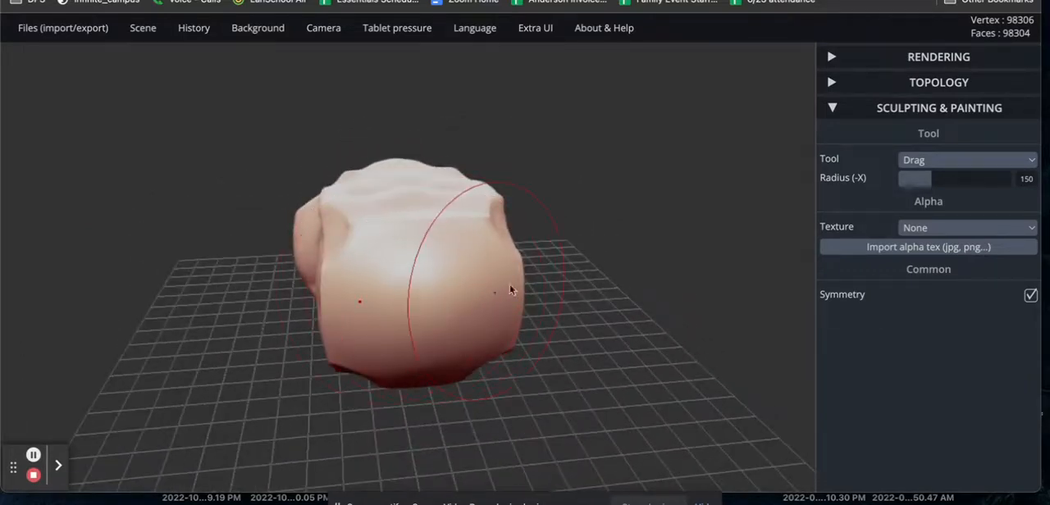
Reshape the block's remaining sides and edges into an irregular, rock-like form with further symmetric Drag strokes.
mouse_move(633, 262)
left_mouse_down()
mouse_move(508, 300)
mouse_move(387, 275)
mouse_move(103, 274)
mouse_move(93, 258)
left_mouse_up()
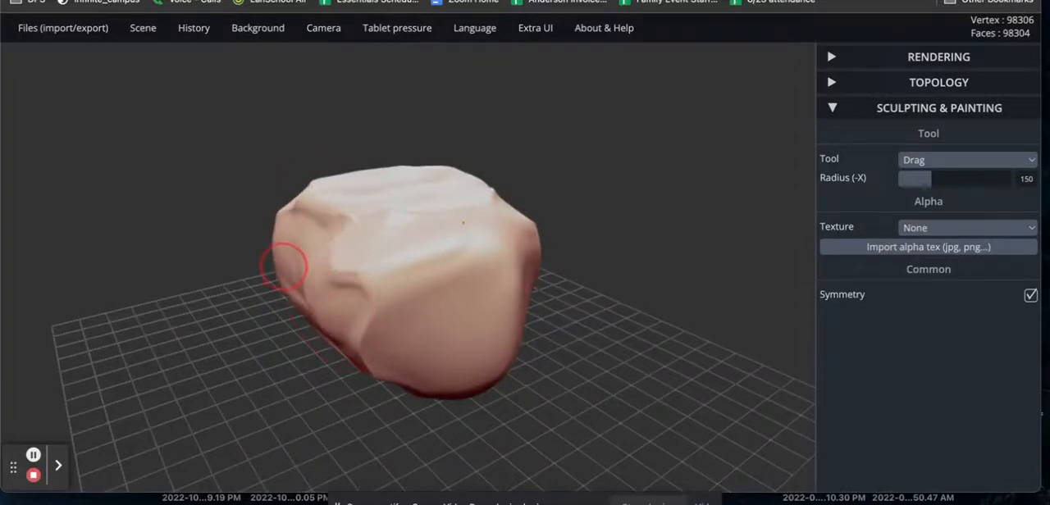
left_click_drag(703, 311, 512, 371)
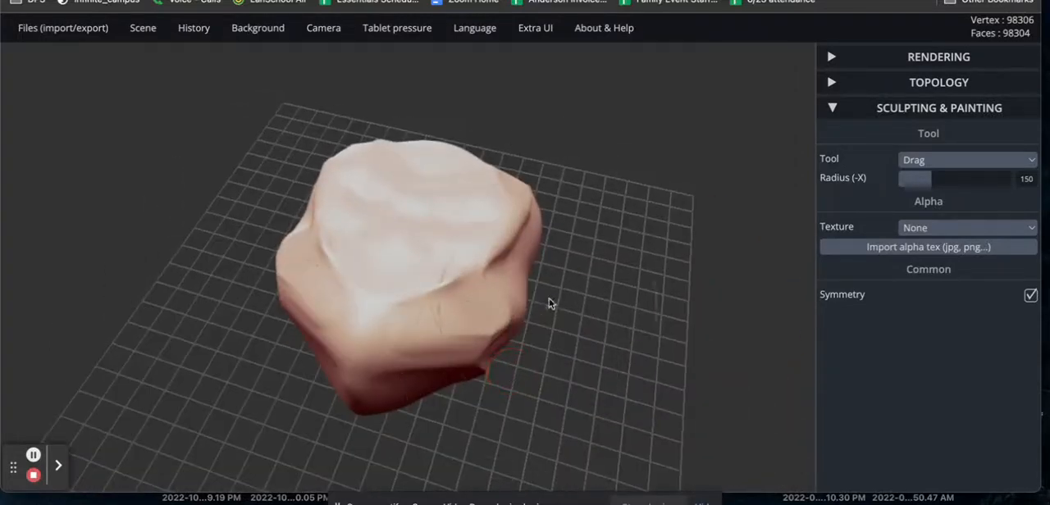
mouse_move(526, 273)
left_mouse_down()
mouse_move(546, 271)
mouse_move(520, 265)
mouse_move(552, 281)
mouse_move(493, 261)
mouse_move(530, 276)
left_mouse_up()
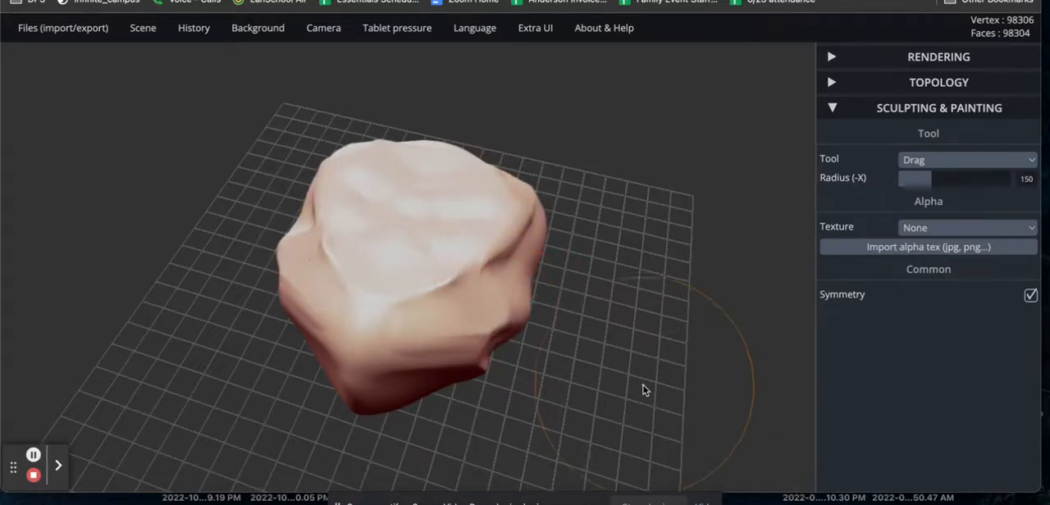
left_click_drag(645, 389, 668, 314)
mouse_move(474, 326)
left_mouse_down()
mouse_move(433, 296)
mouse_move(432, 326)
left_mouse_up()
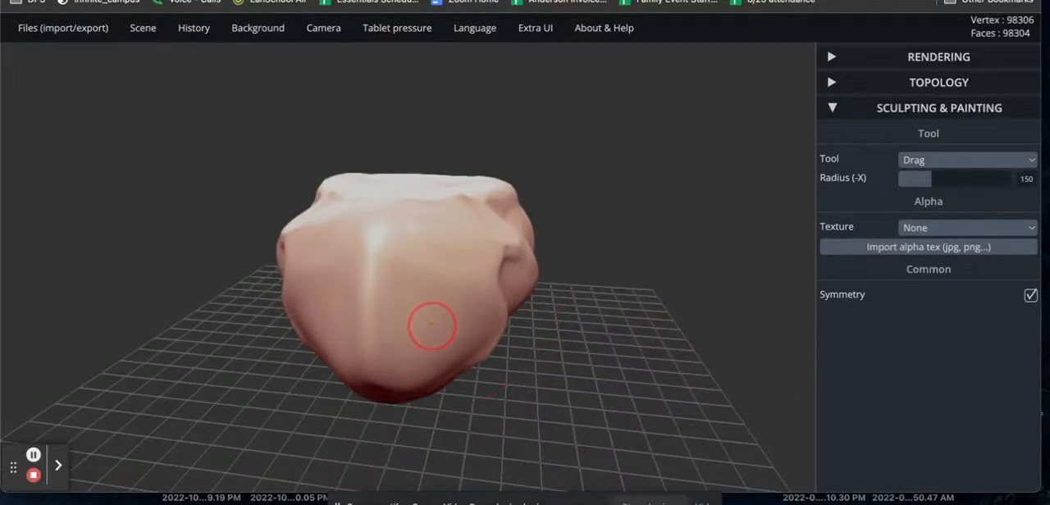
Sculpt symmetric brow, nose and mouth-like ridges on the rock form's front face with the Brush tool at radius 50 and intensity 50.
left_click_drag(628, 363, 557, 345)
left_click(923, 163)
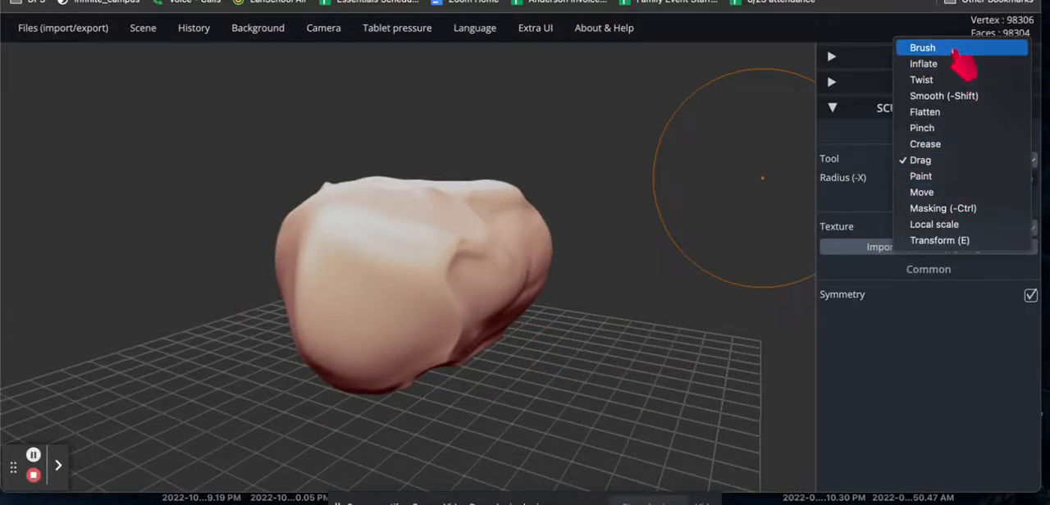
left_click(927, 48)
left_click_drag(335, 262, 400, 279)
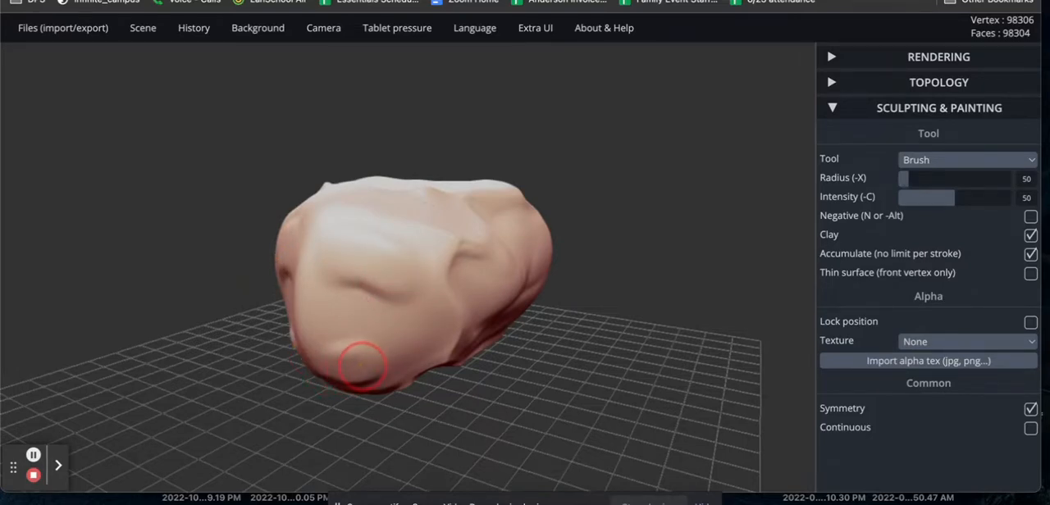
mouse_move(324, 425)
left_mouse_down()
mouse_move(435, 415)
mouse_move(520, 380)
mouse_move(435, 377)
left_mouse_up()
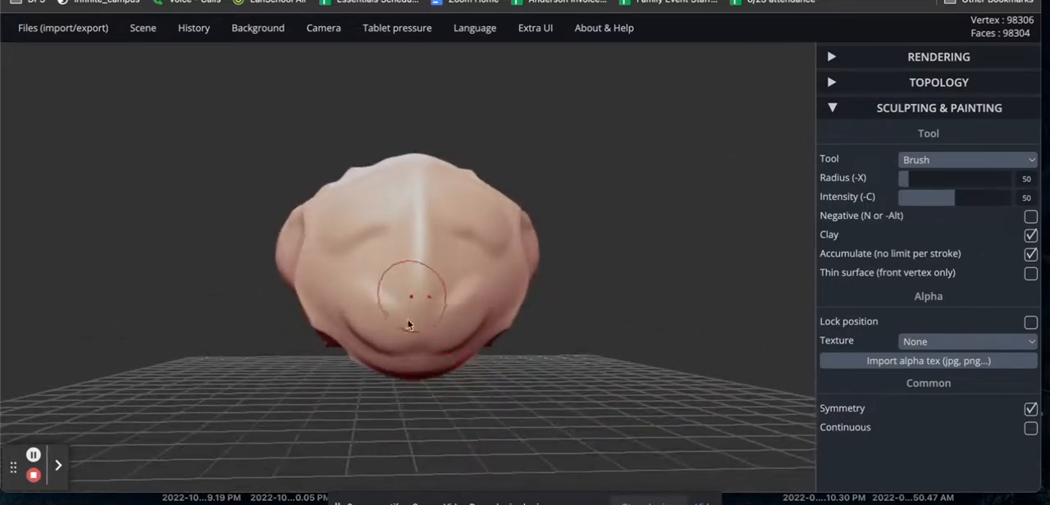
Paint the front face symmetrically with the Paint tool using the green albedo colour #0fe8b4.
left_click(978, 162)
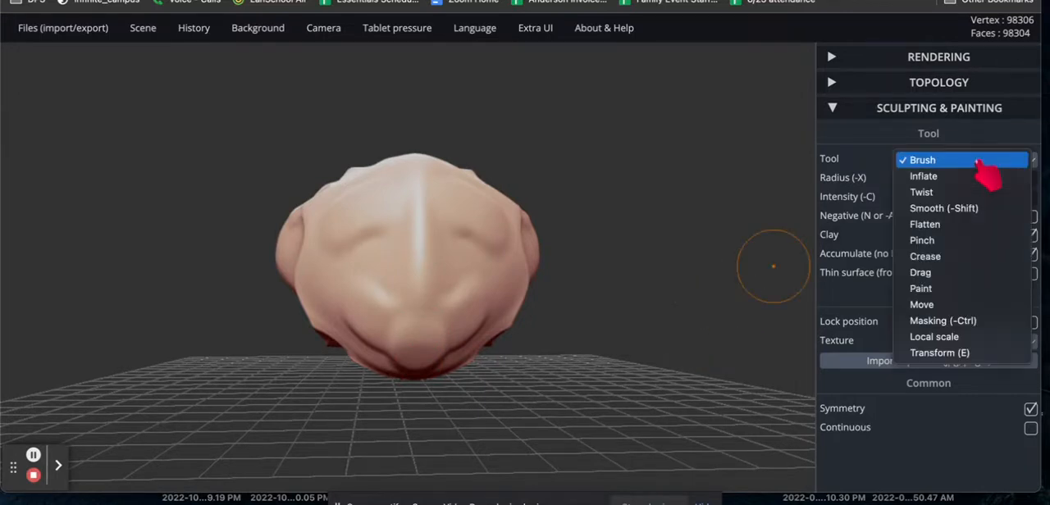
left_click(963, 291)
left_click(960, 322)
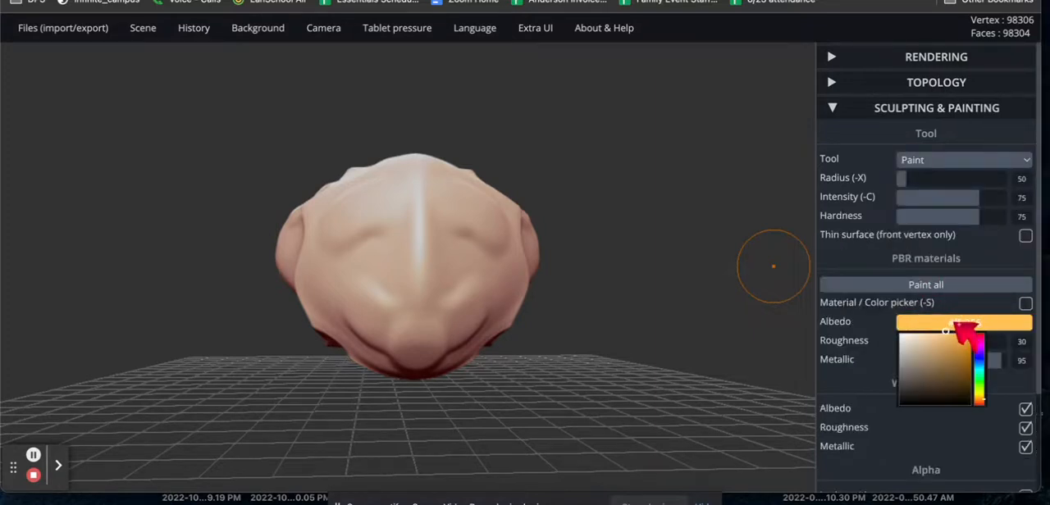
left_click(982, 373)
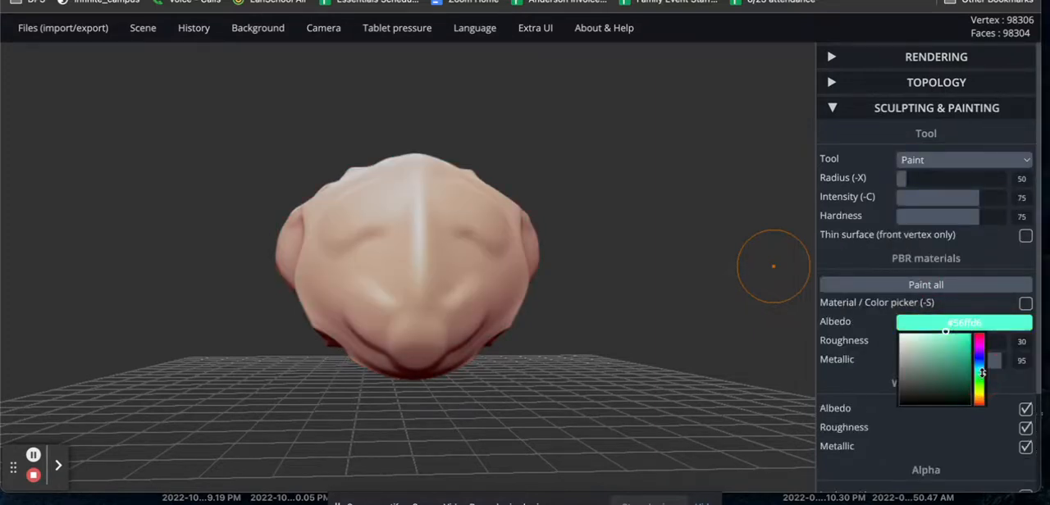
left_click(952, 351)
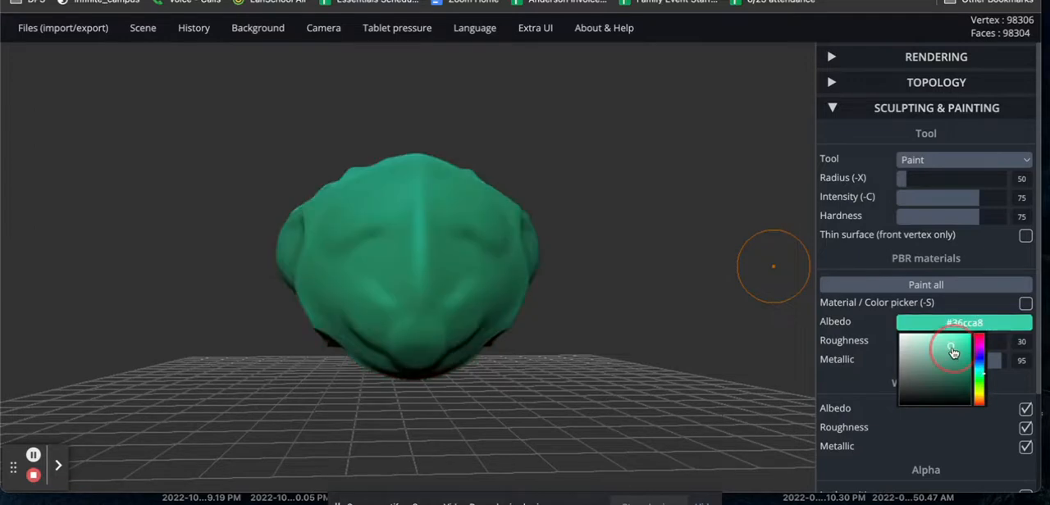
mouse_move(953, 351)
left_mouse_down()
mouse_move(907, 356)
mouse_move(949, 347)
mouse_move(956, 369)
mouse_move(947, 348)
mouse_move(956, 337)
mouse_move(968, 344)
left_mouse_up()
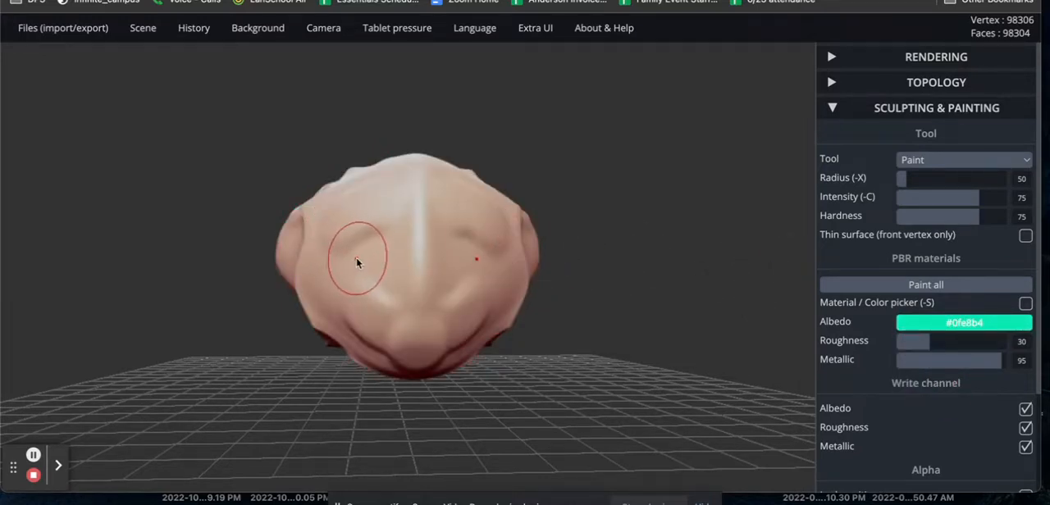
mouse_move(350, 261)
left_mouse_down()
mouse_move(360, 226)
mouse_move(386, 261)
mouse_move(374, 303)
mouse_move(414, 218)
mouse_move(347, 192)
mouse_move(322, 279)
mouse_move(361, 344)
mouse_move(371, 343)
mouse_move(295, 306)
mouse_move(301, 251)
left_mouse_up()
mouse_move(709, 310)
left_mouse_down()
mouse_move(633, 346)
mouse_move(399, 330)
left_mouse_up()
Paint a band across the form's sides and top behind the green face in the pink albedo colour #dd95e3.
left_click(980, 323)
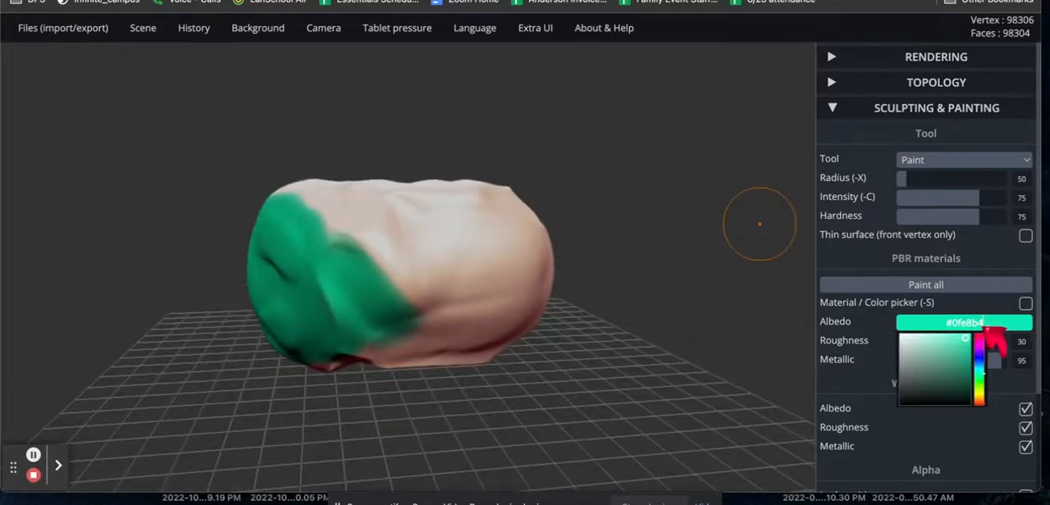
left_click(979, 347)
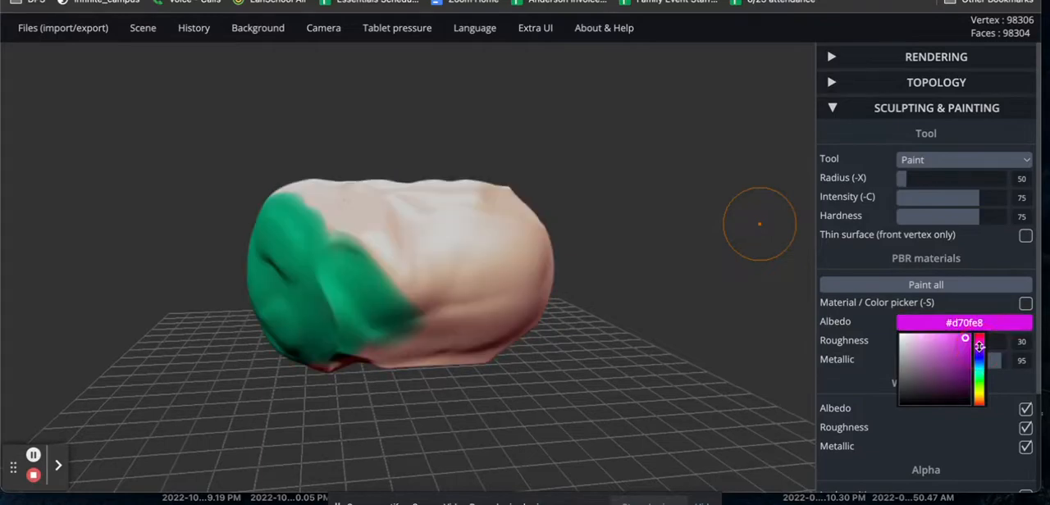
left_click(950, 353)
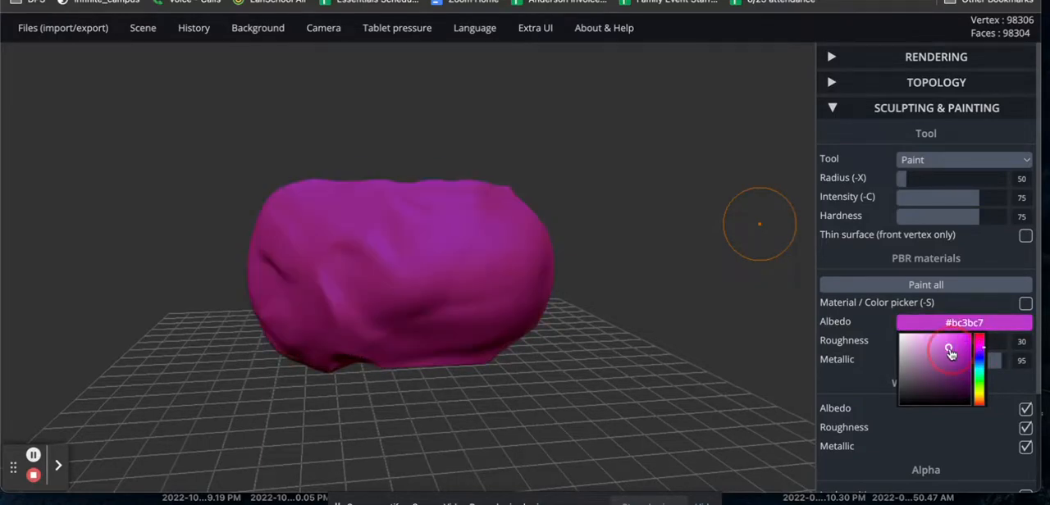
mouse_move(950, 353)
left_mouse_down()
mouse_move(945, 387)
mouse_move(937, 347)
mouse_move(940, 386)
mouse_move(939, 370)
mouse_move(909, 349)
mouse_move(945, 323)
left_mouse_up()
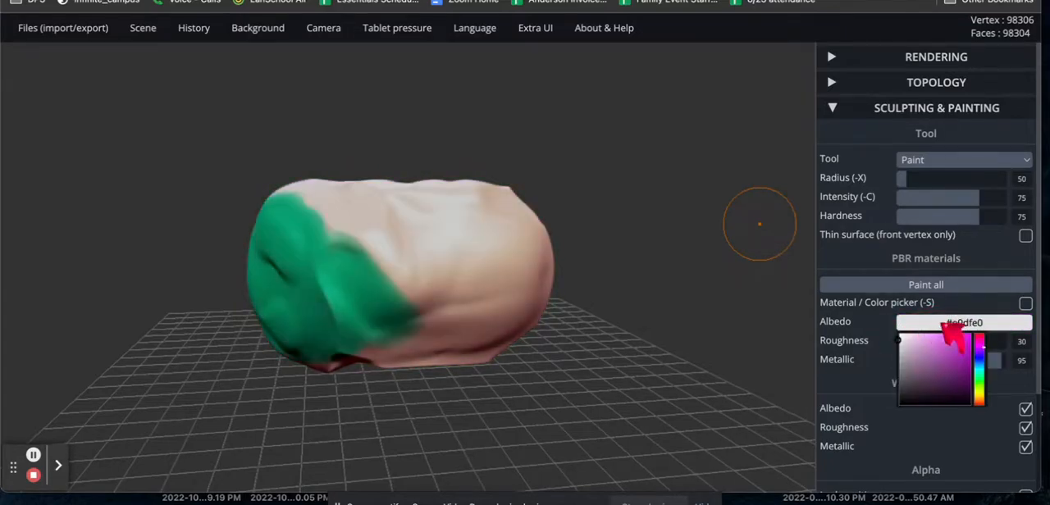
left_click(924, 344)
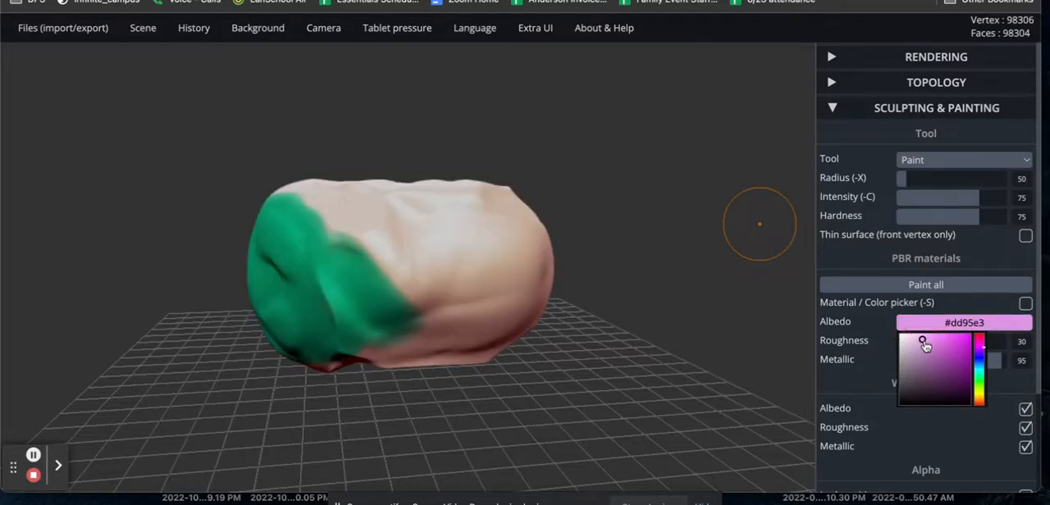
left_click(924, 344)
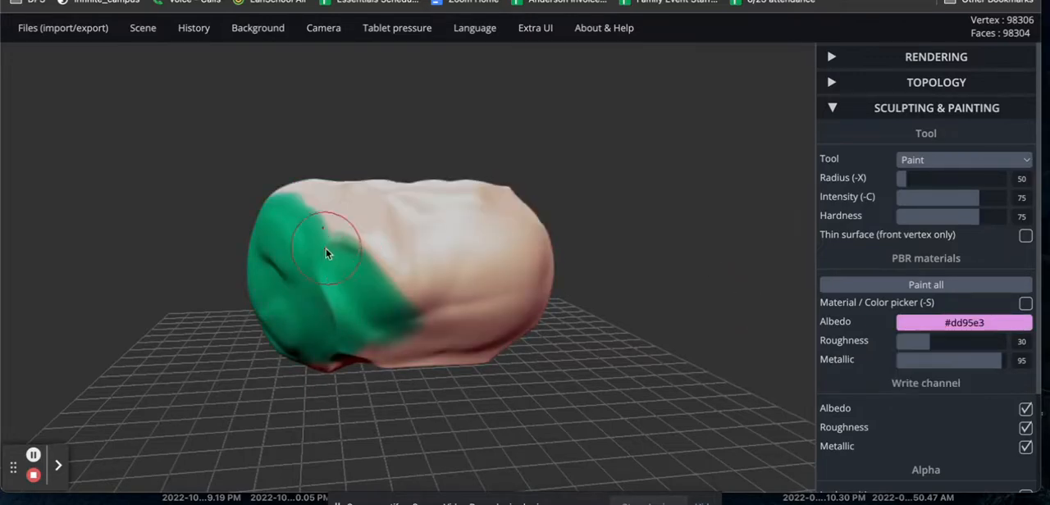
mouse_move(328, 234)
left_mouse_down()
mouse_move(328, 206)
mouse_move(373, 234)
mouse_move(422, 314)
mouse_move(415, 349)
mouse_move(361, 357)
left_mouse_up()
mouse_move(434, 363)
left_mouse_down()
mouse_move(492, 322)
mouse_move(451, 264)
mouse_move(344, 191)
mouse_move(294, 188)
left_mouse_up()
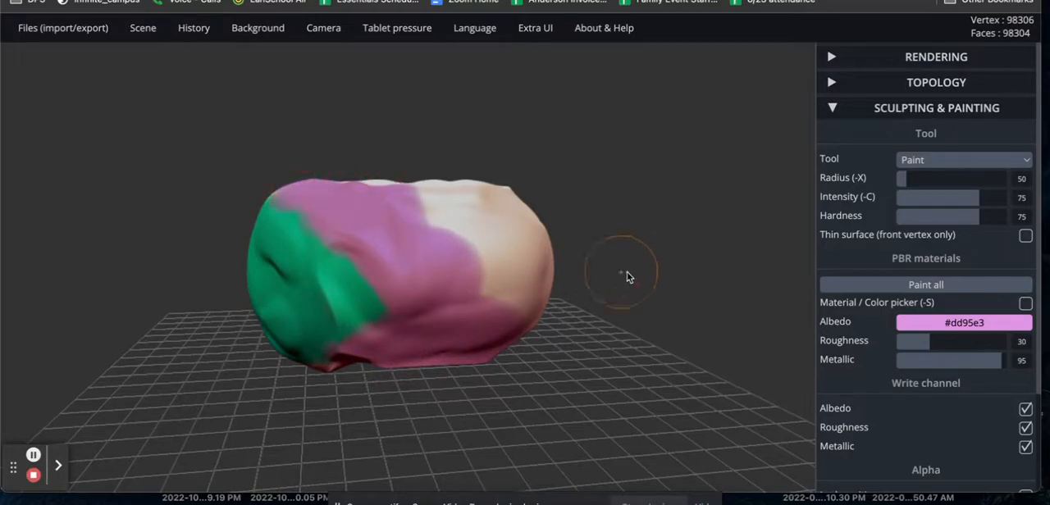
mouse_move(626, 277)
left_mouse_down()
mouse_move(575, 347)
mouse_move(371, 323)
mouse_move(241, 227)
mouse_move(138, 263)
mouse_move(7, 255)
left_mouse_up()
mouse_move(546, 375)
left_mouse_down()
mouse_move(613, 346)
mouse_move(328, 379)
mouse_move(353, 283)
mouse_move(401, 377)
mouse_move(289, 395)
left_mouse_up()
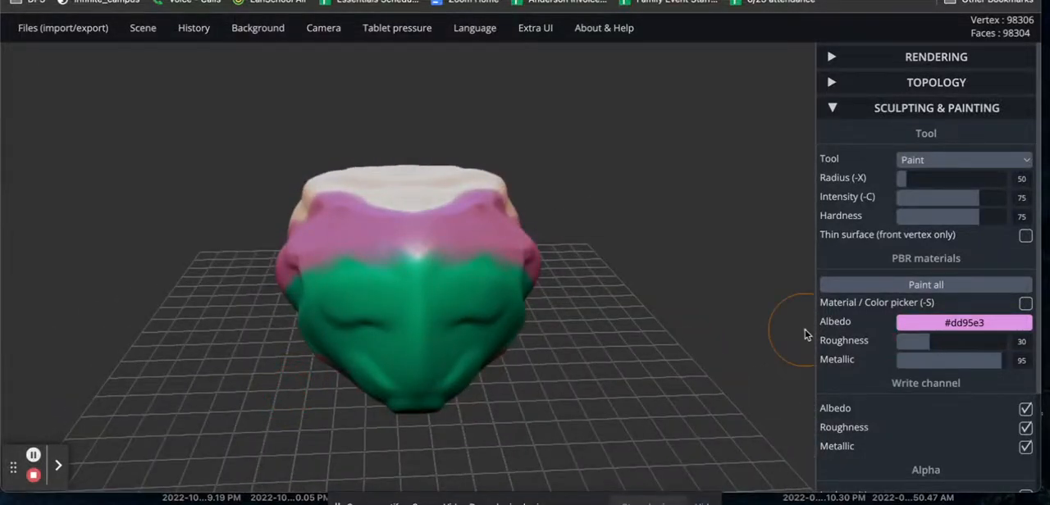
left_click(942, 323)
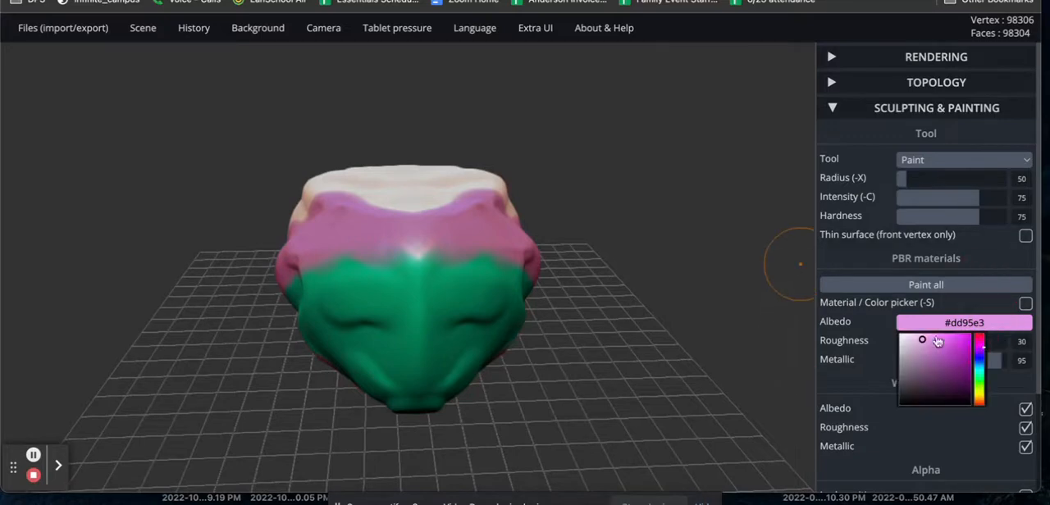
scroll(839, 408, "down", 3)
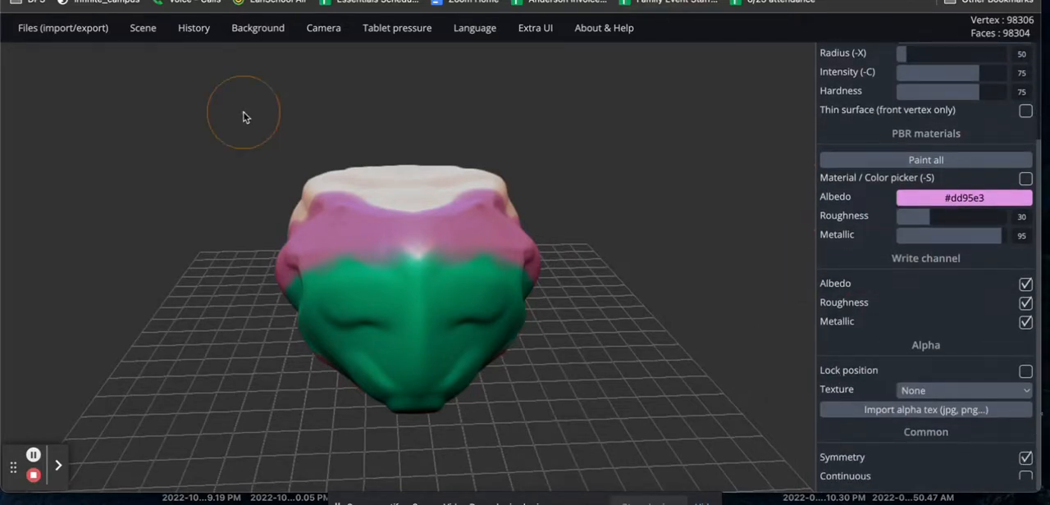
left_click_drag(621, 183, 596, 192)
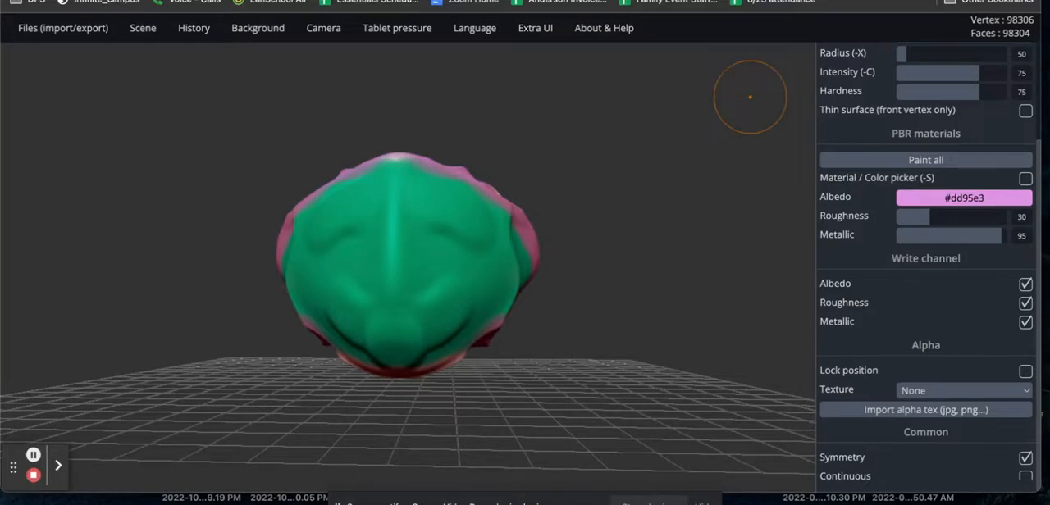
left_click(909, 1)
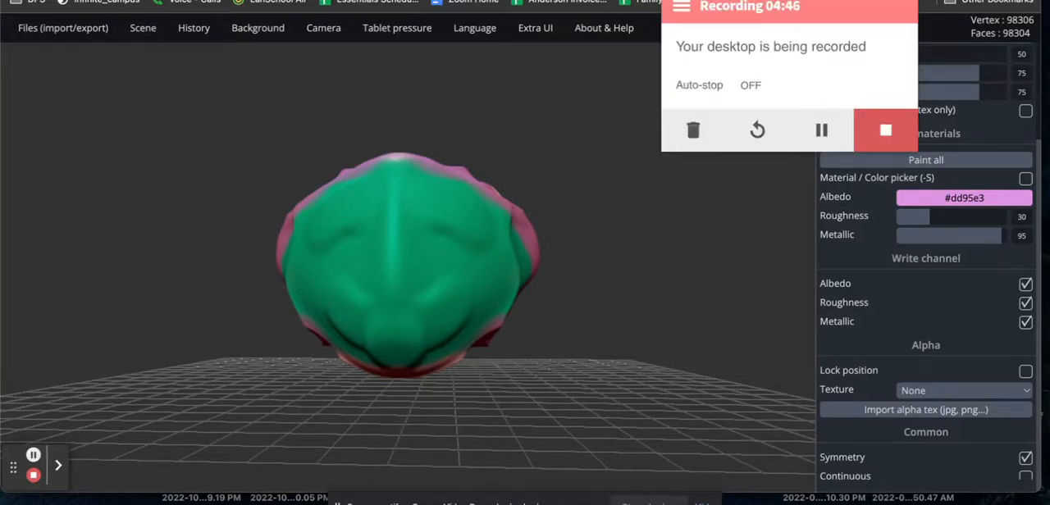
left_click(736, 301)
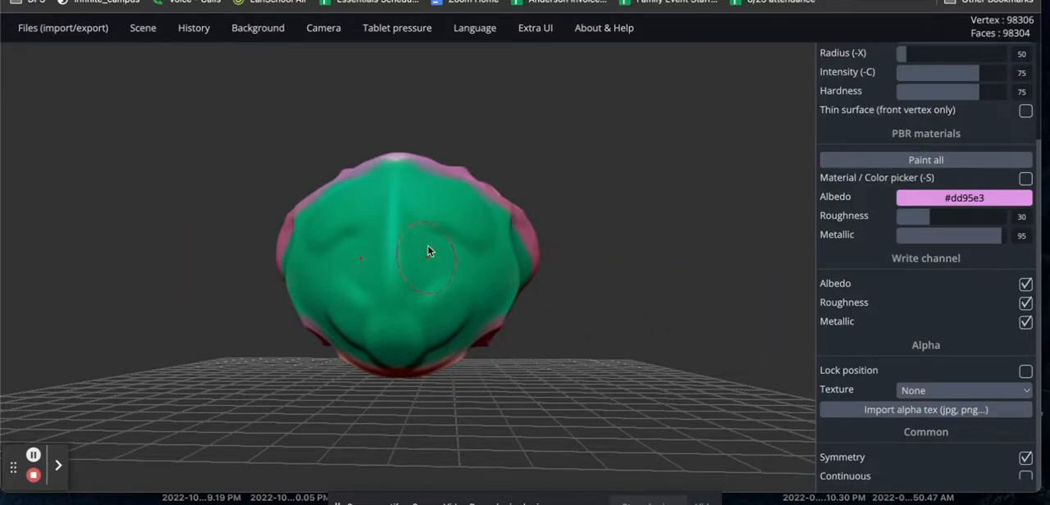
mouse_move(592, 177)
left_mouse_down()
mouse_move(467, 159)
mouse_move(369, 175)
mouse_move(312, 237)
mouse_move(182, 163)
mouse_move(227, 258)
mouse_move(676, 195)
mouse_move(698, 183)
left_mouse_up()
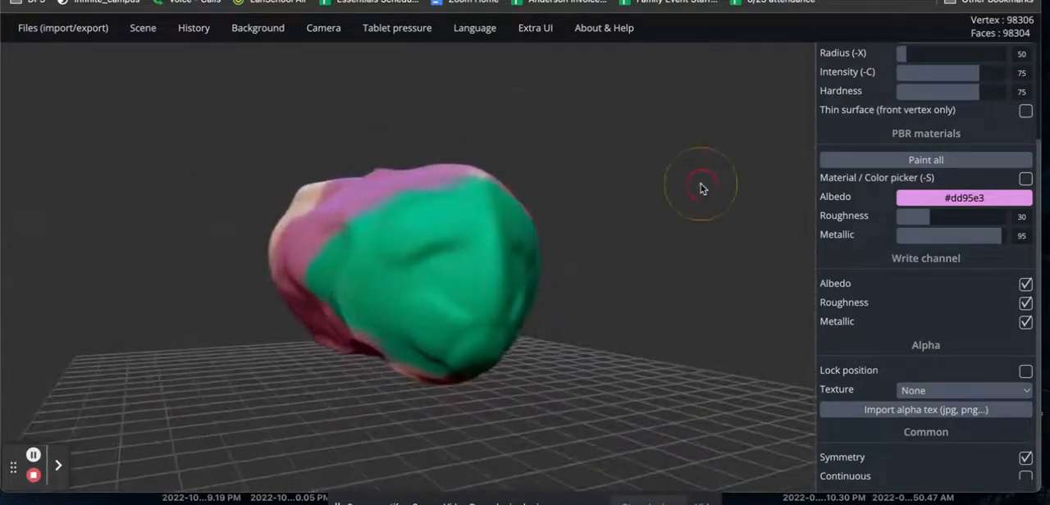
Review the scene export options for saving the model as .sgl, .obj, .ply or .stl, and inspect the painted form.
mouse_move(79, 33)
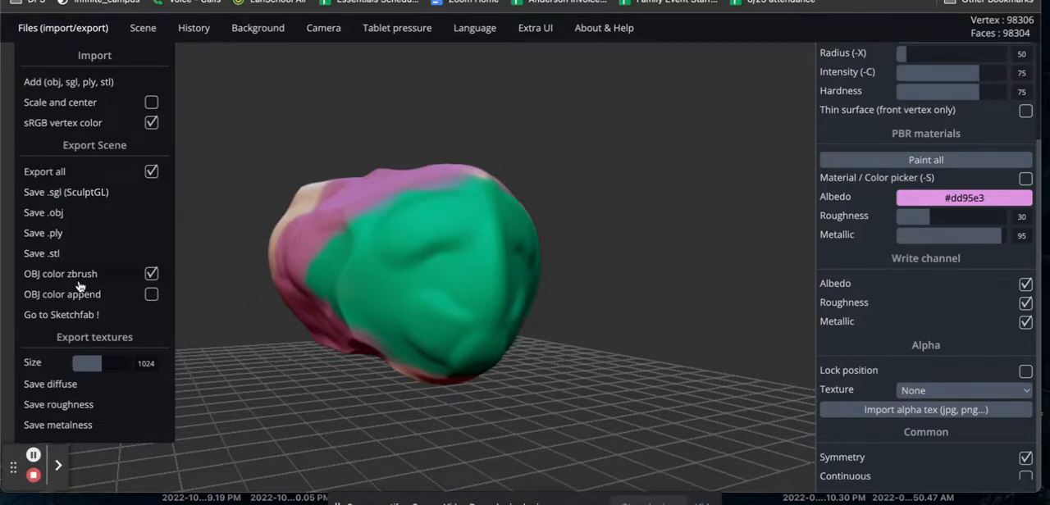
left_click(64, 194)
left_click(64, 232)
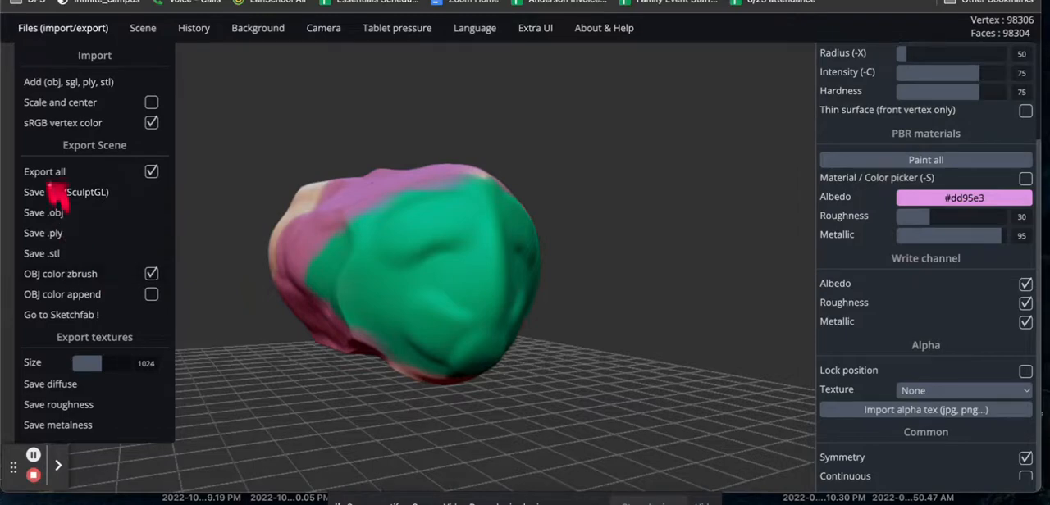
left_click(57, 233)
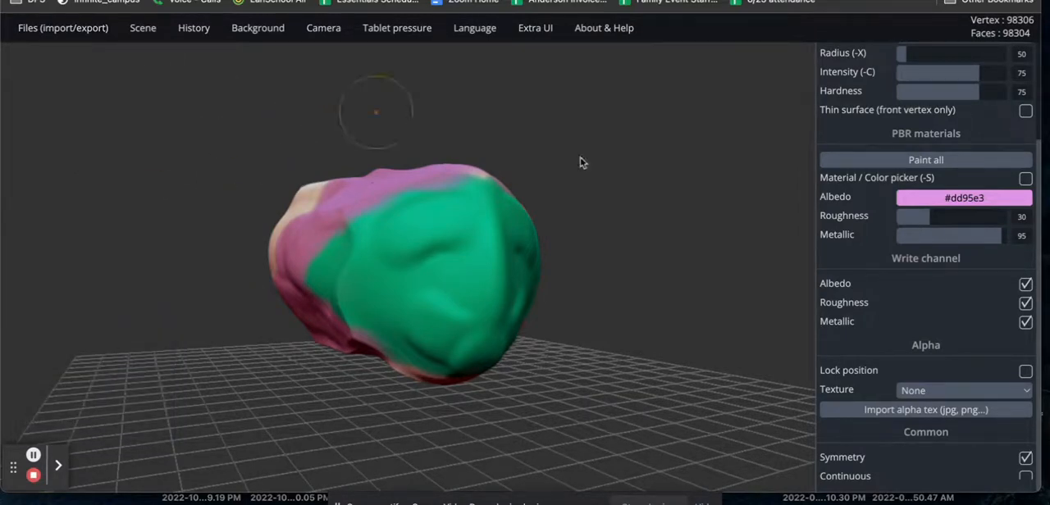
left_click_drag(744, 326, 474, 337)
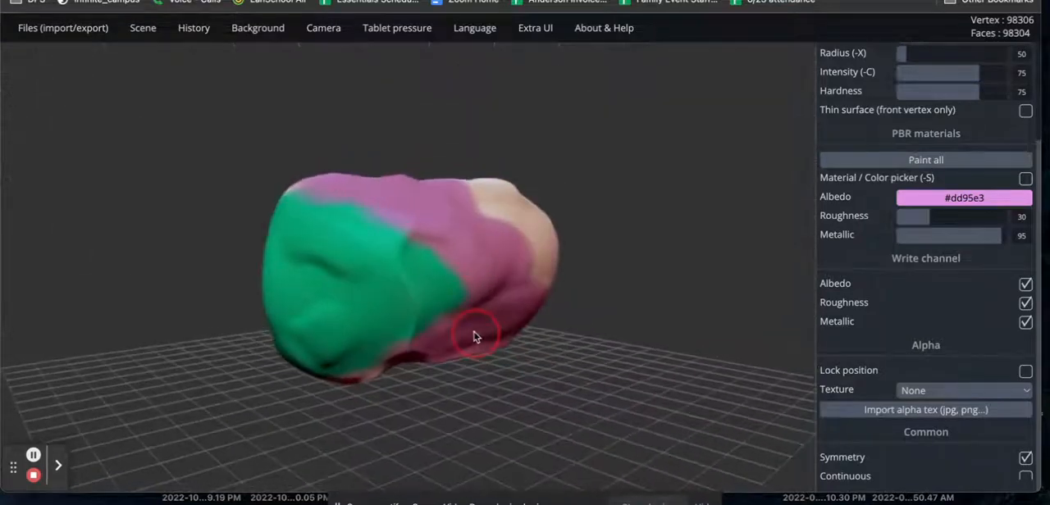